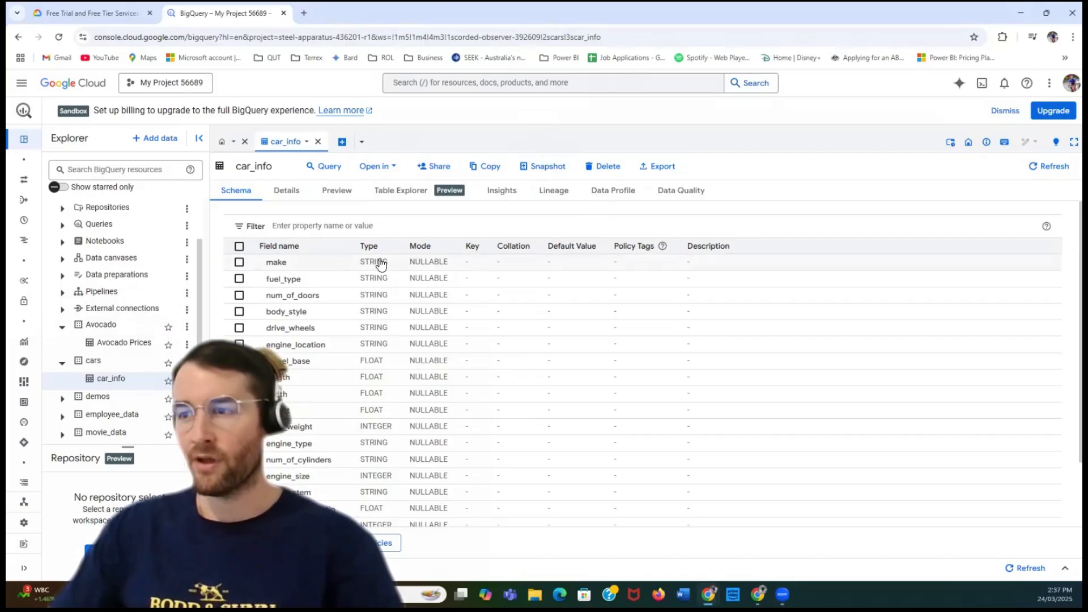
- Star the car_info table in the cars dataset
{"action": "left_click", "coordinate": [361, 143]}
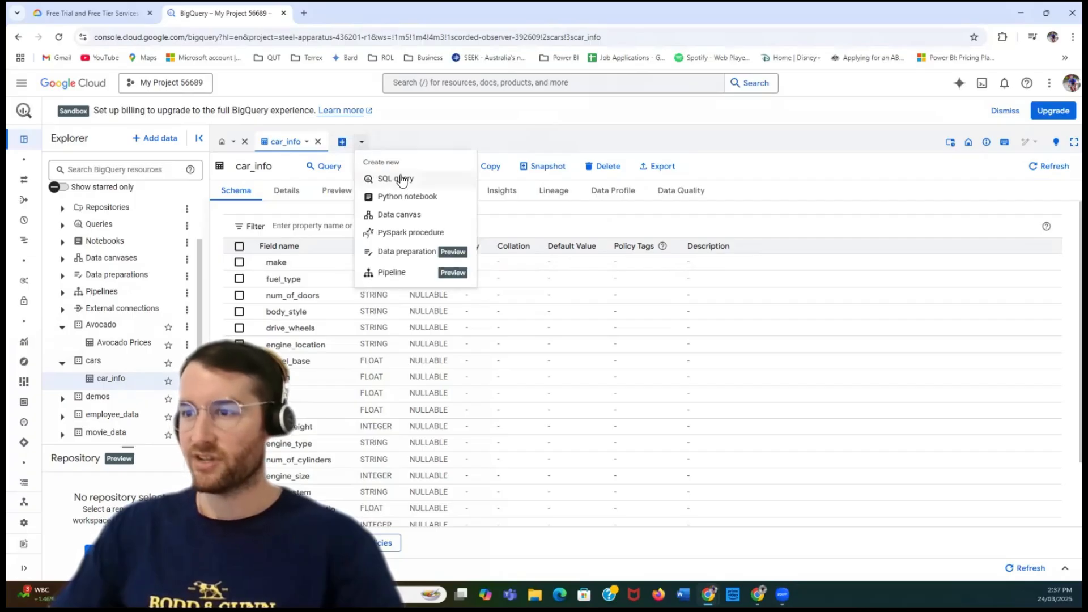
{"action": "left_click", "coordinate": [390, 141]}
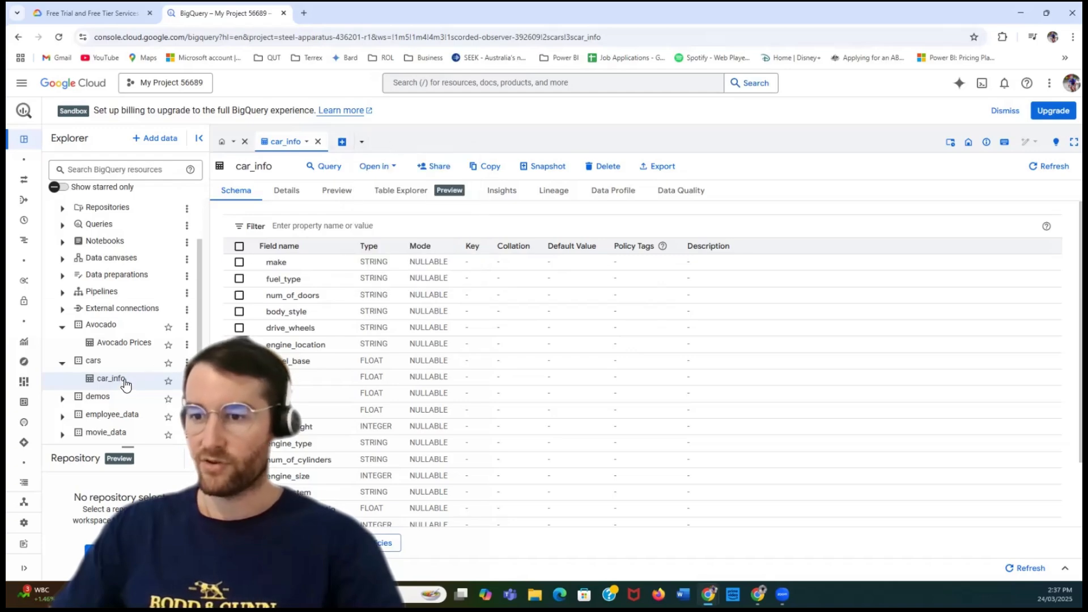
{"action": "left_click", "coordinate": [168, 382]}
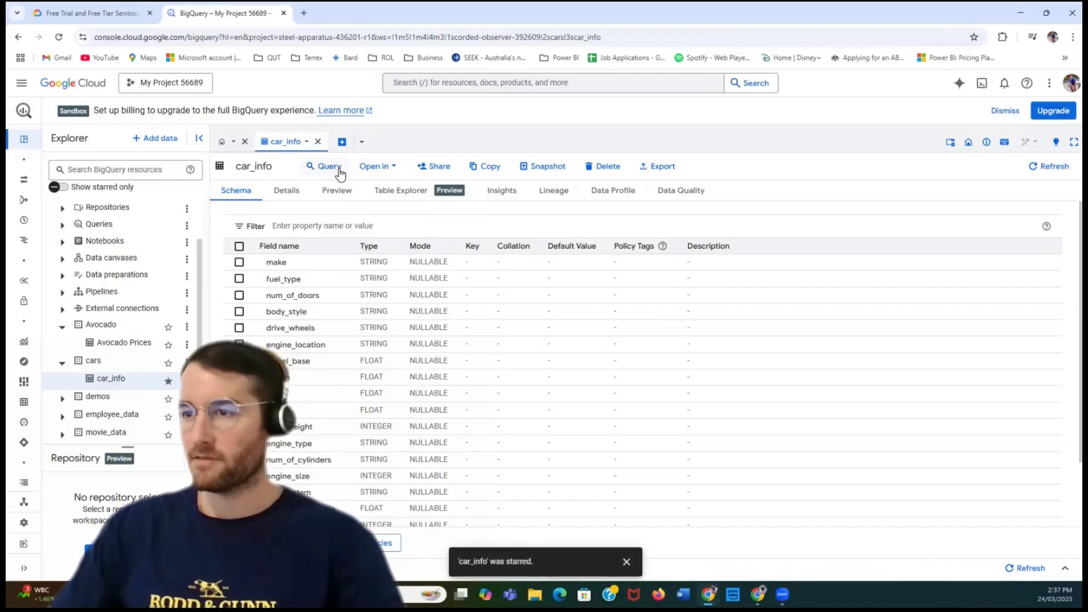
{"action": "left_click", "coordinate": [341, 147]}
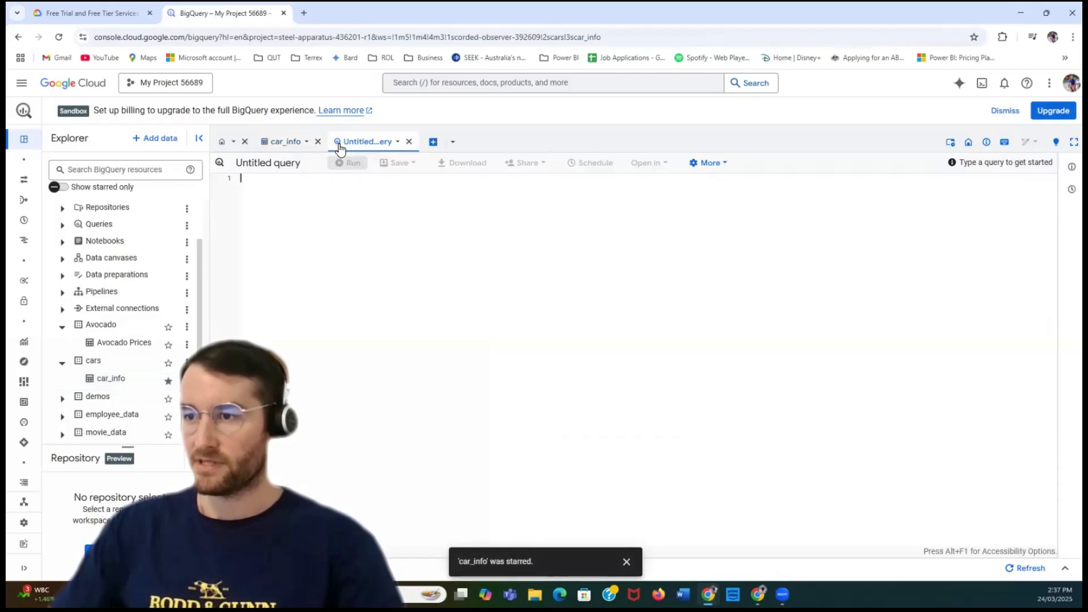
{"action": "left_click", "coordinate": [410, 142]}
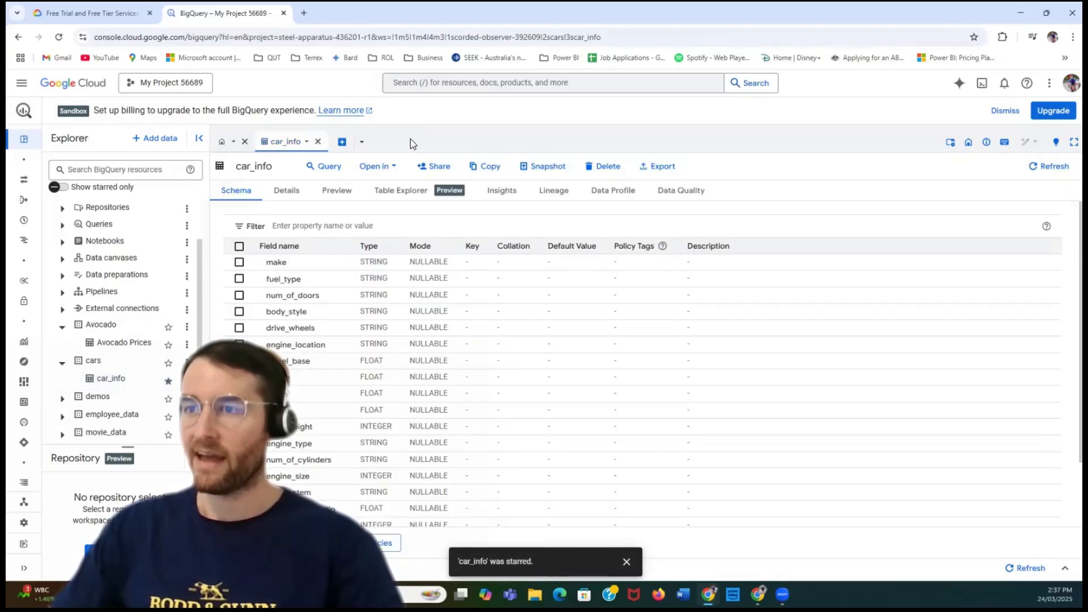
{"action": "left_click", "coordinate": [362, 142]}
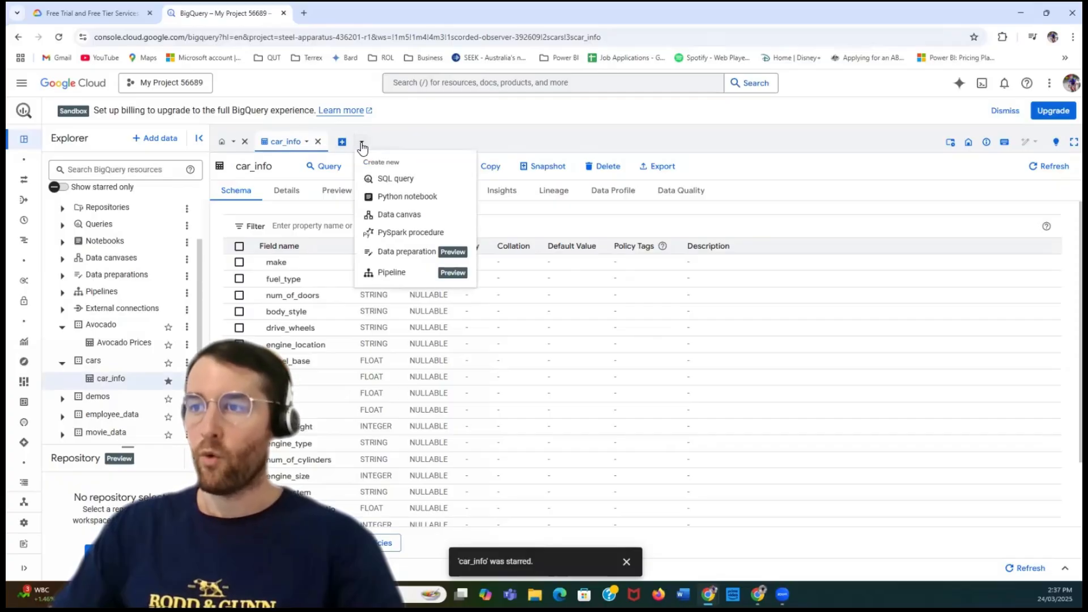
{"action": "left_click", "coordinate": [393, 178]}
{"action": "left_click", "coordinate": [408, 141]}
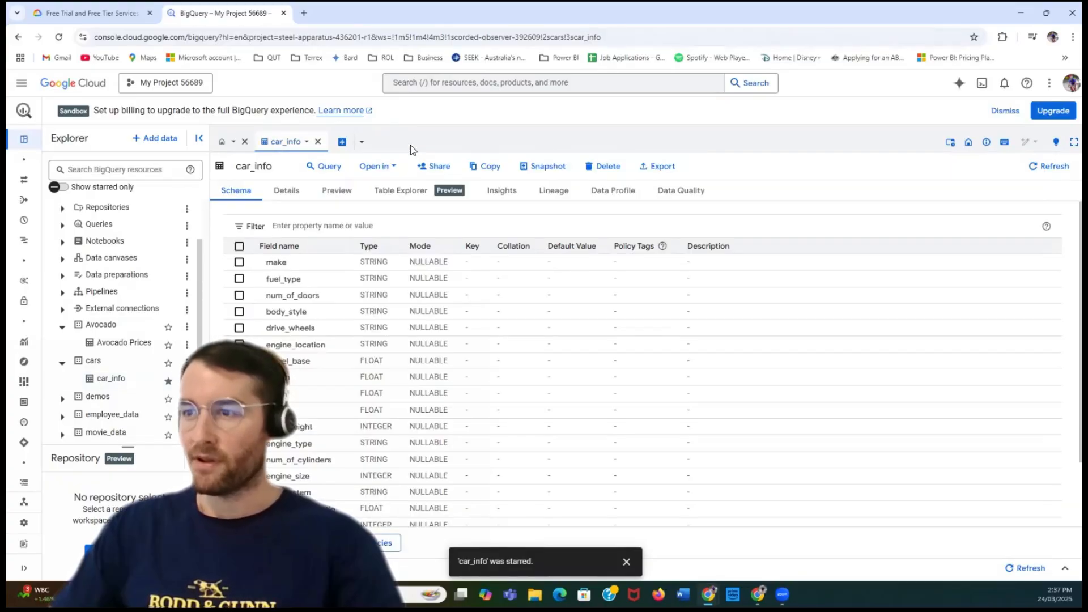
- Open the car_info table in an SQL query in a split tab and move its FROM clause down to line 3
{"action": "left_click", "coordinate": [389, 167]}
{"action": "mouse_move", "coordinate": [401, 189]}
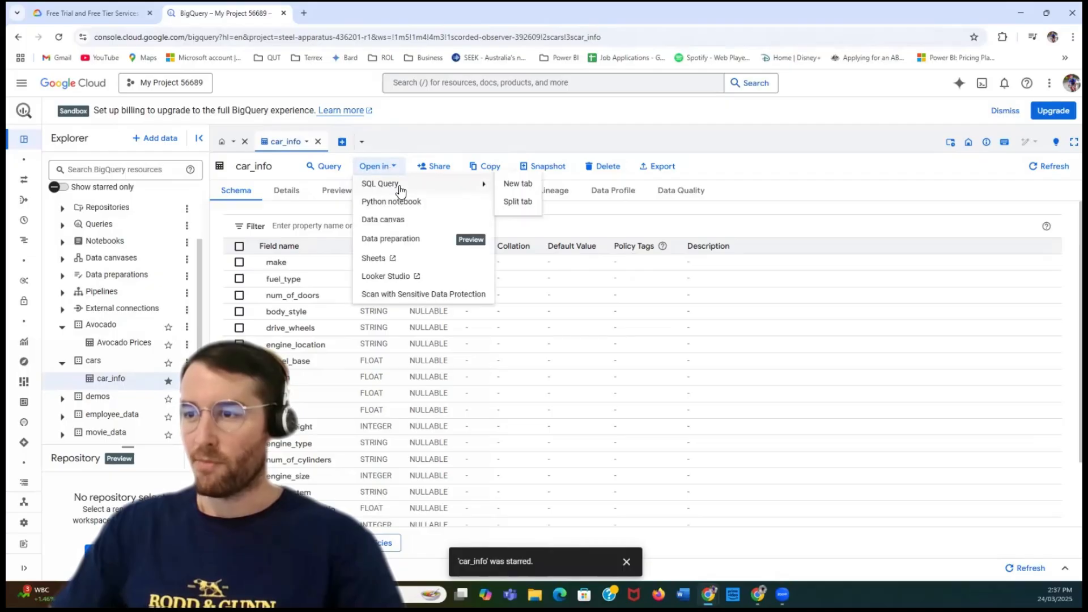
{"action": "left_click", "coordinate": [516, 202]}
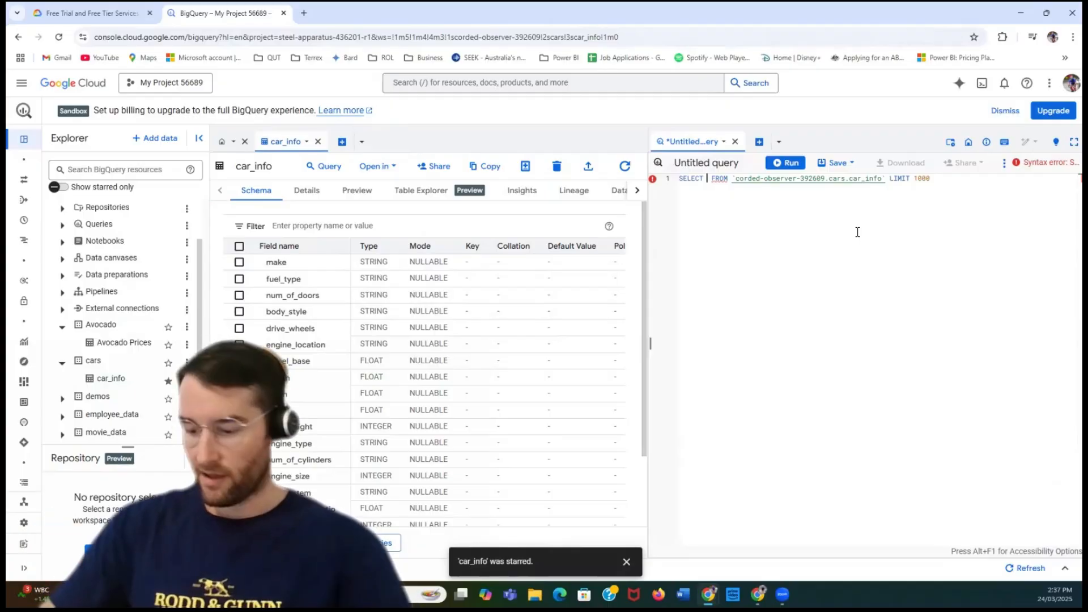
{"action": "key", "text": "Return"}
{"action": "key", "text": "Return"}
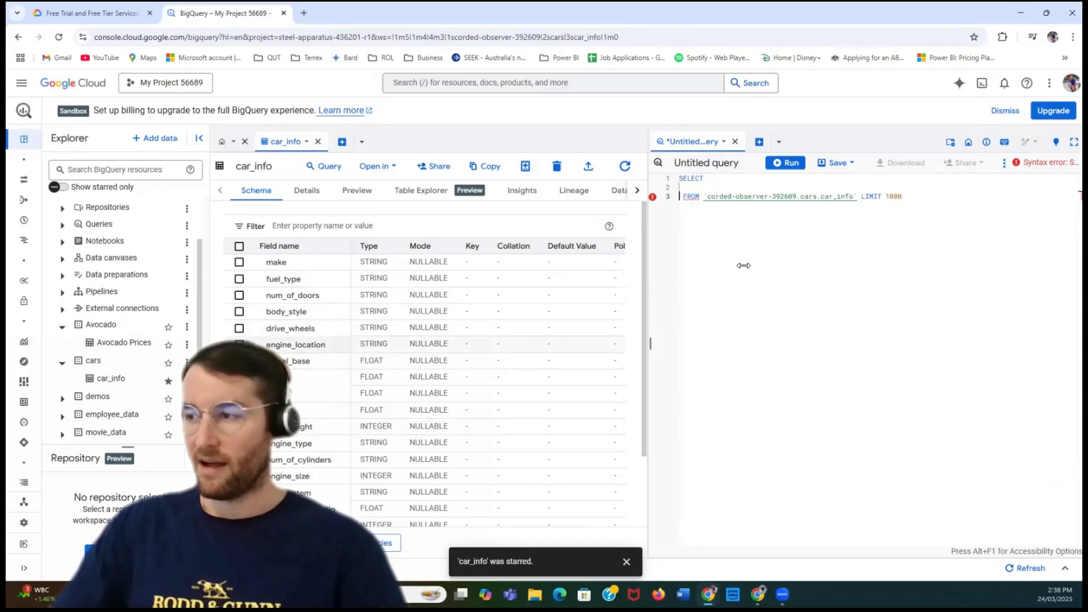
- Complete the SELECT clause with the SUM function applied to the curb_weight column
{"action": "left_click", "coordinate": [812, 178]}
{"action": "type", "text": "S"}
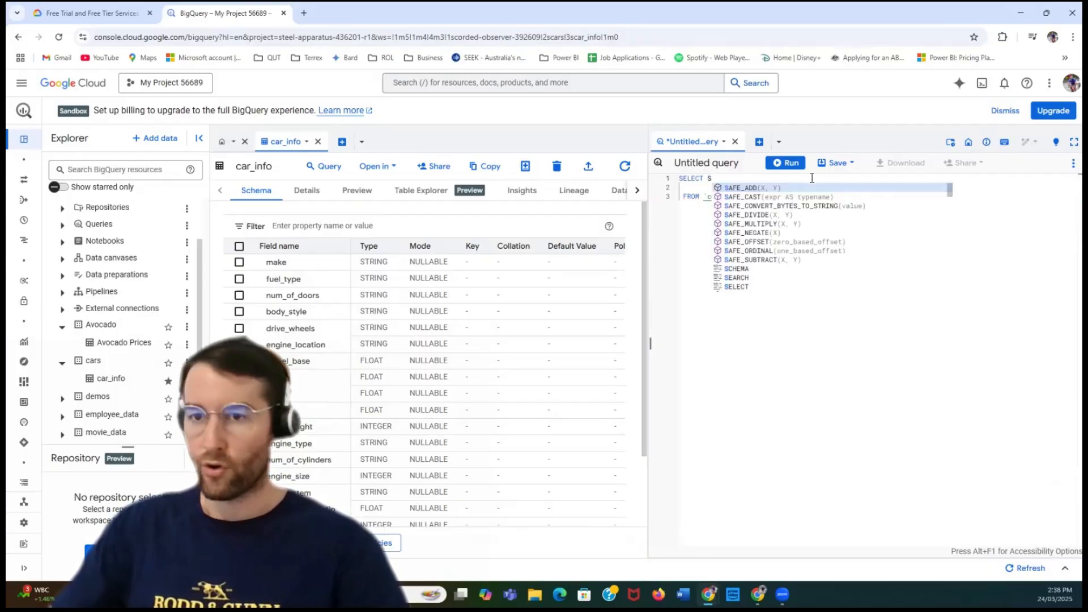
{"action": "type", "text": "UM"}
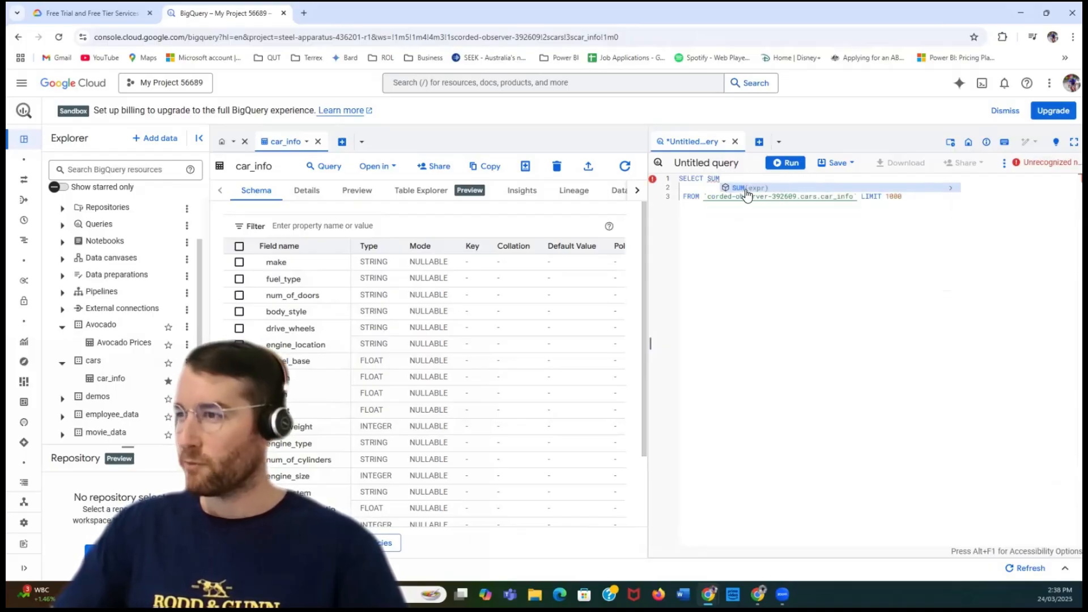
{"action": "left_click", "coordinate": [746, 188]}
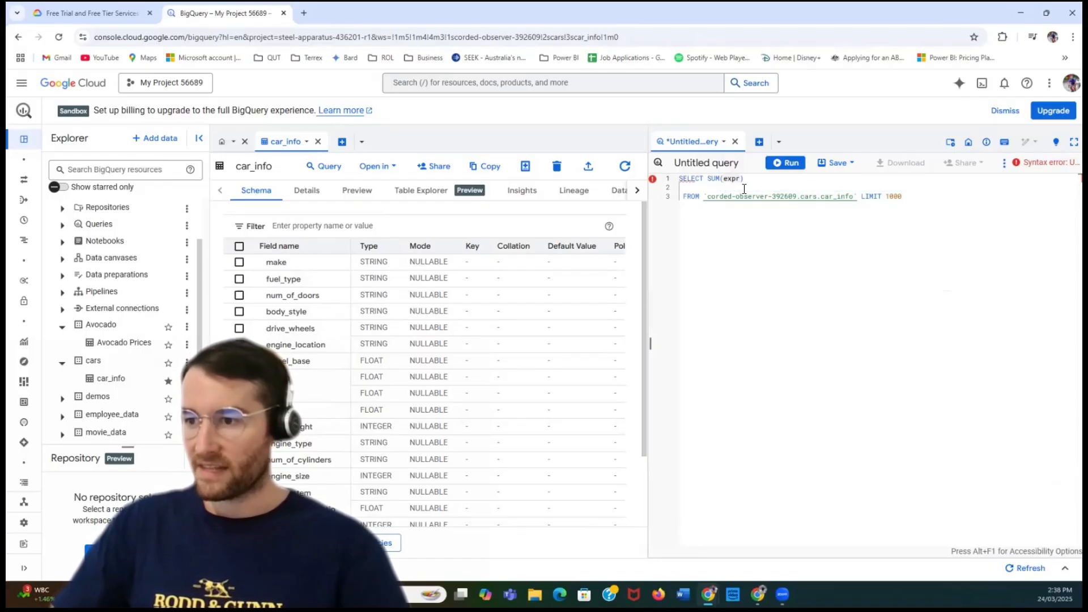
{"action": "type", "text": "curb"}
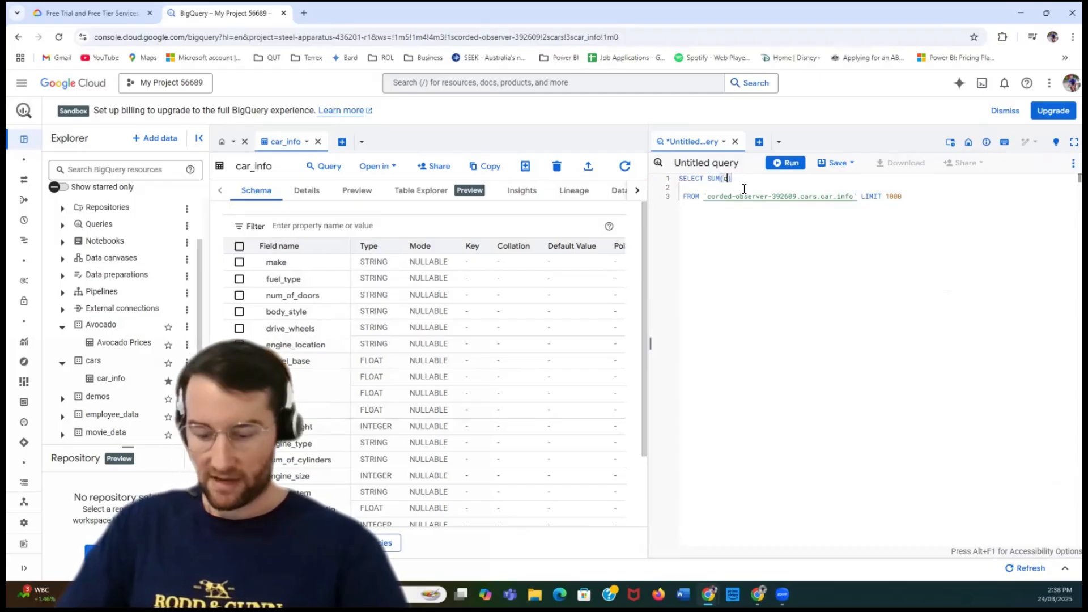
{"action": "type", "text": "_weight"}
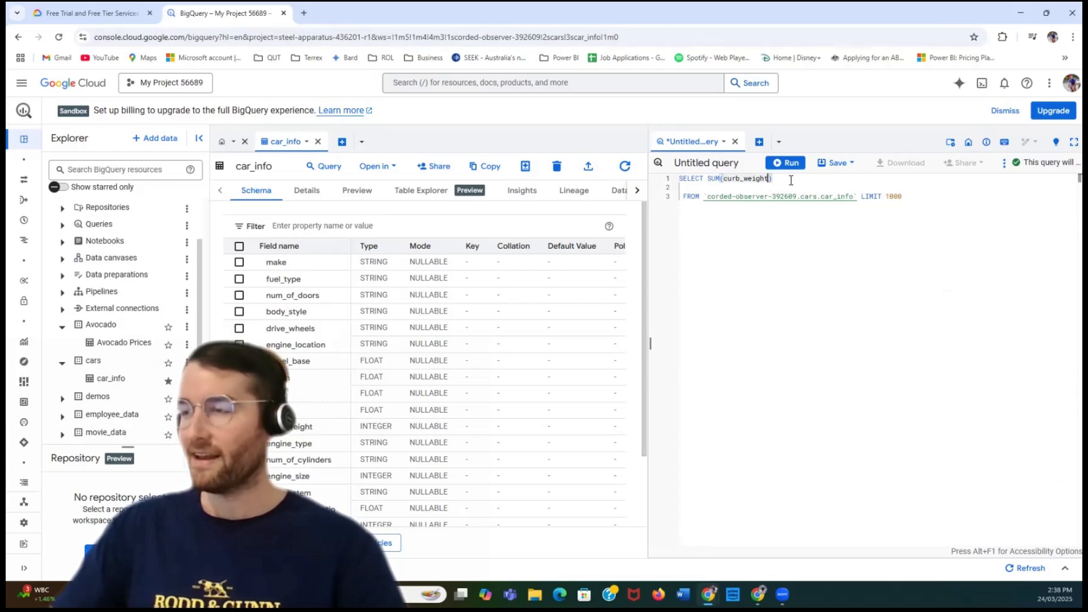
{"action": "key", "text": "Right"}
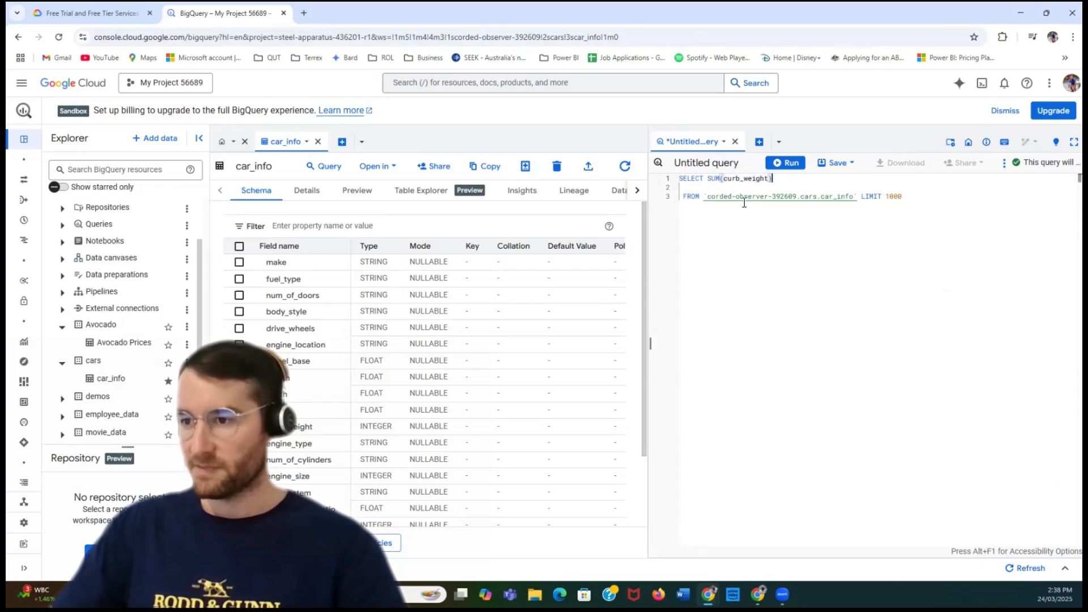
- Reduce the query's LIMIT to 100 and run the curb_weight sum query
{"action": "left_click", "coordinate": [905, 196]}
{"action": "key", "text": "BackSpace"}
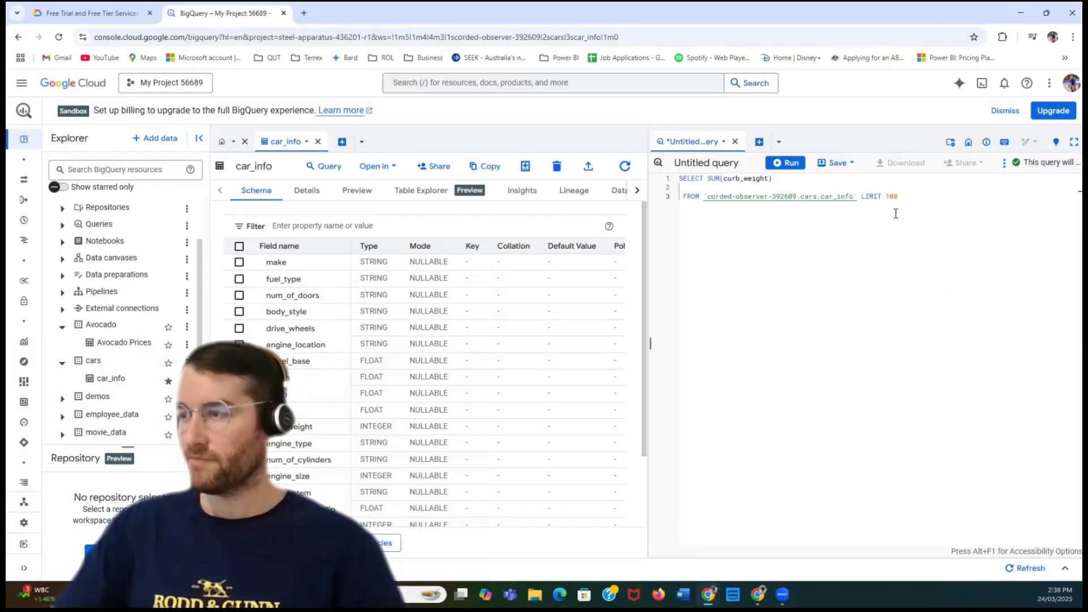
{"action": "left_click", "coordinate": [787, 162]}
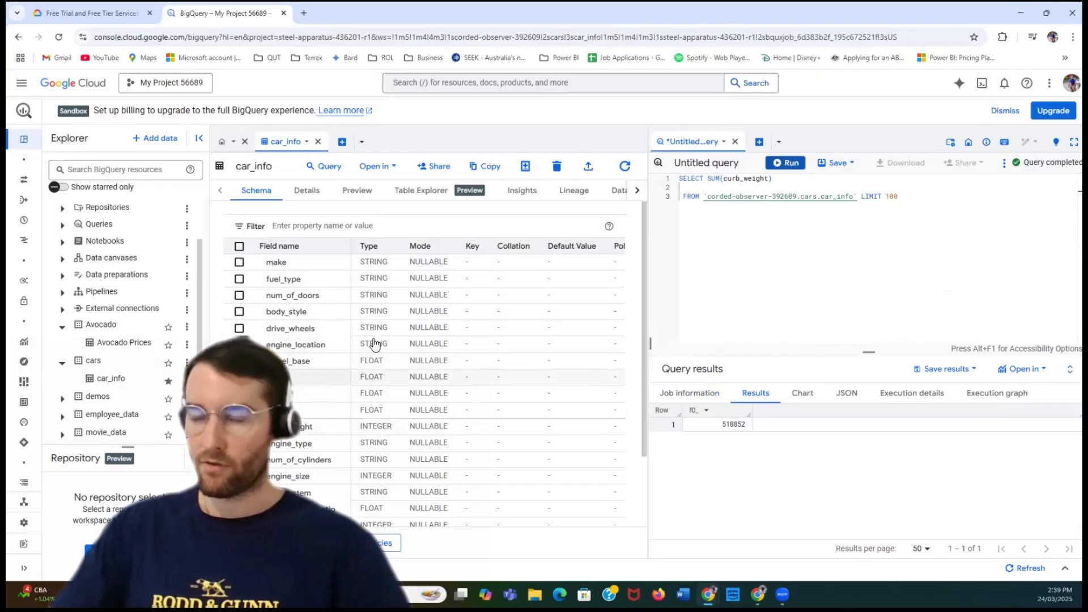
- Set the query's LIMIT to 1000 and run the sum query again
{"action": "left_click", "coordinate": [913, 198]}
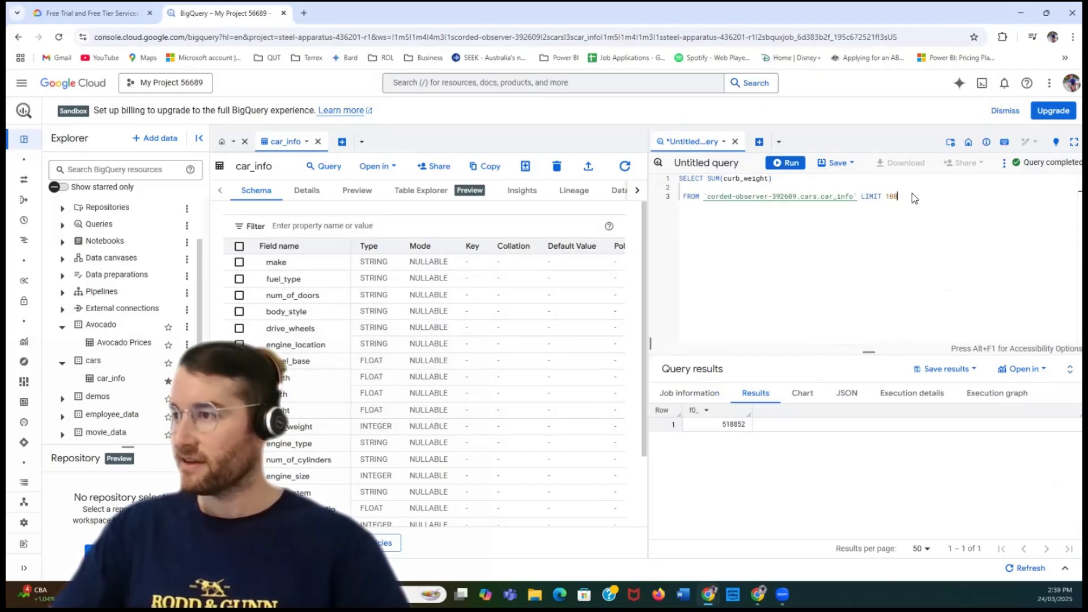
{"action": "type", "text": "0"}
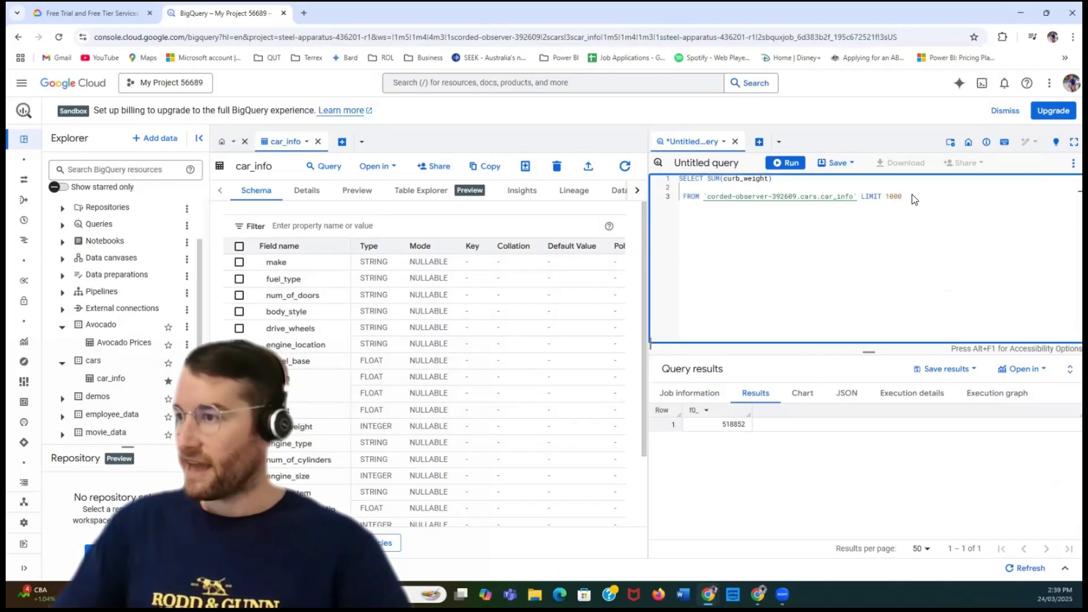
{"action": "left_click", "coordinate": [791, 164]}
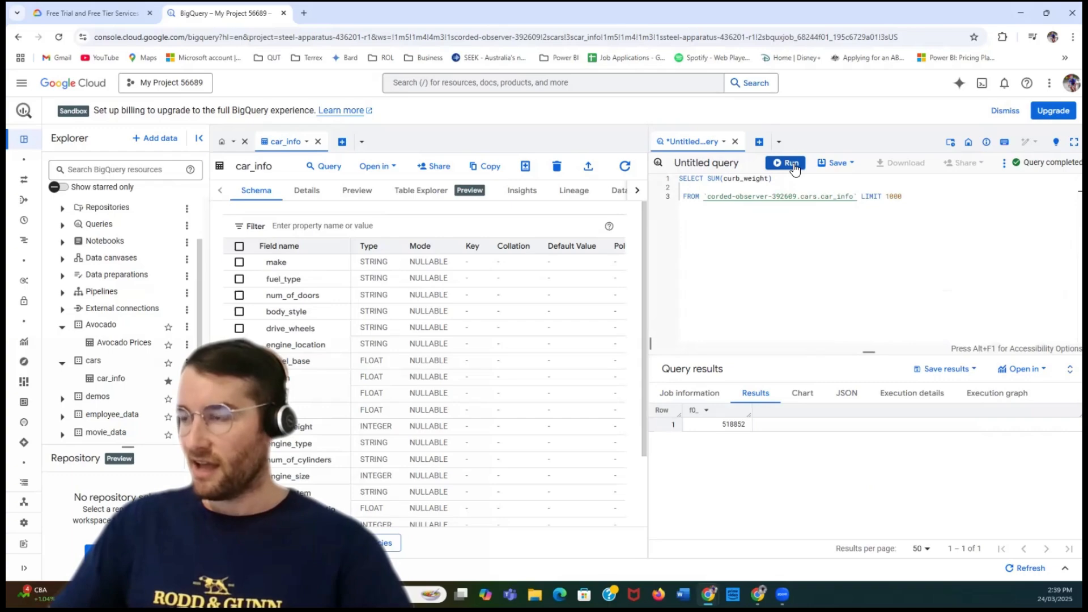
{"action": "left_click", "coordinate": [917, 197]}
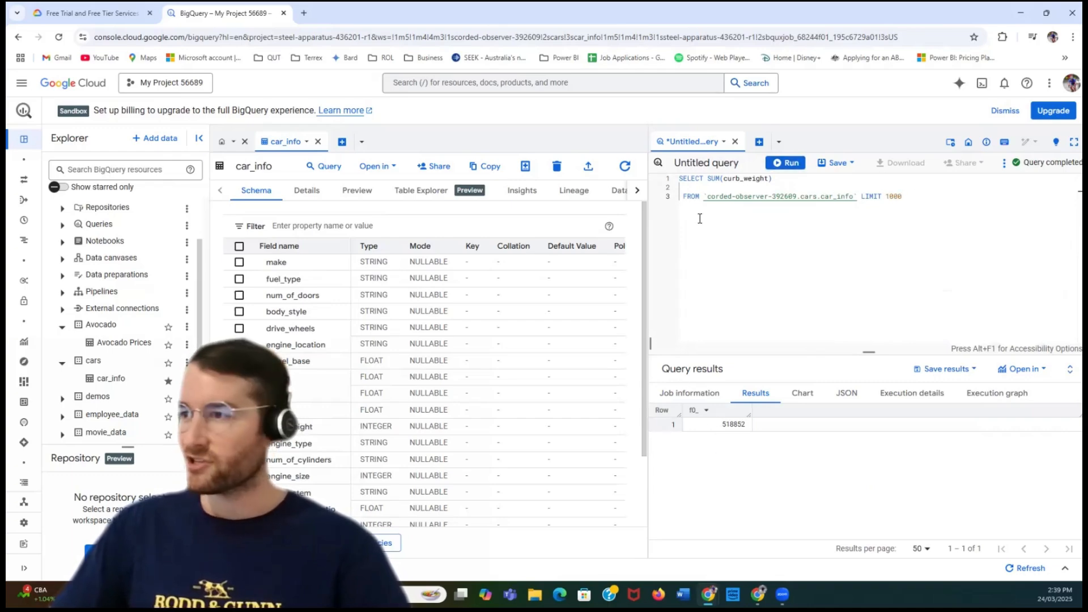
- Replace the SUM function with AVG on curb_weight, without any leftover placeholder expression, and run the query
{"action": "left_click", "coordinate": [715, 179]}
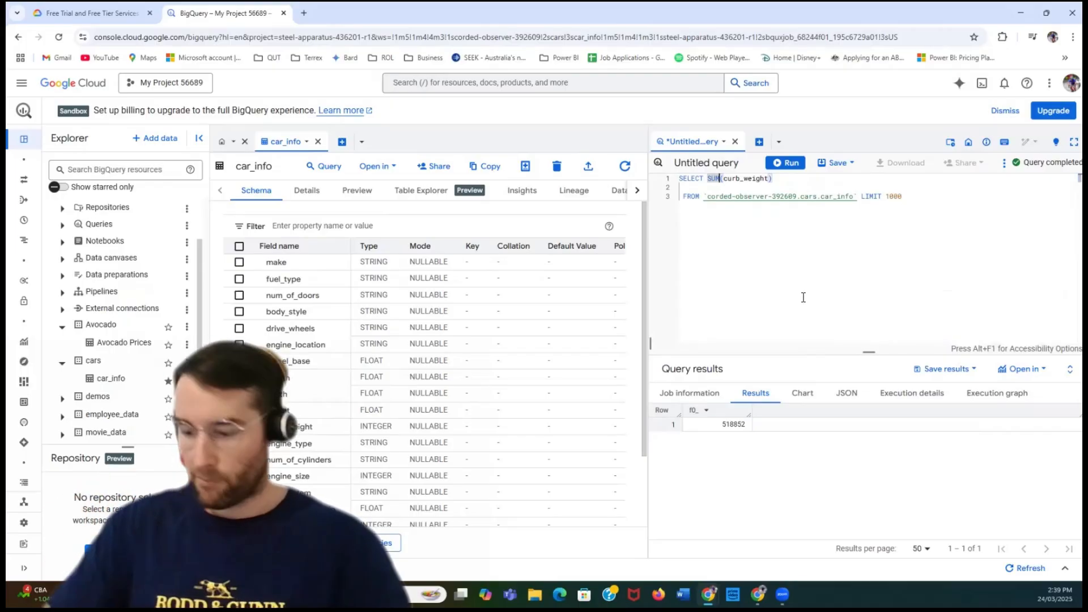
{"action": "key", "text": "BackSpace"}
{"action": "key", "text": "BackSpace"}
{"action": "key", "text": "BackSpace"}
{"action": "type", "text": "AVG"}
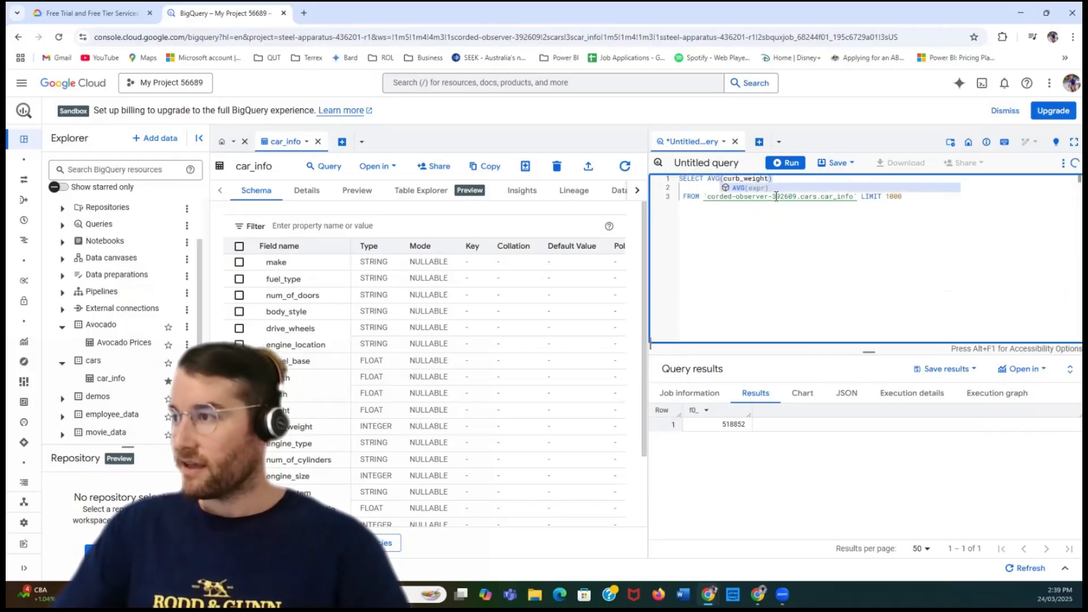
{"action": "left_click", "coordinate": [851, 186]}
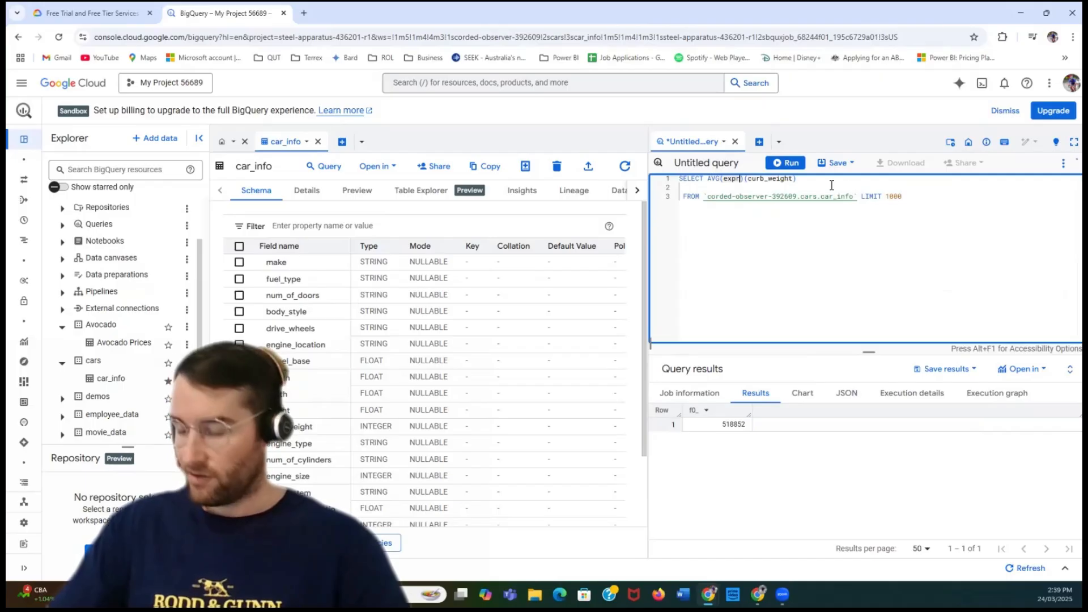
{"action": "key", "text": "BackSpace"}
{"action": "key", "text": "BackSpace"}
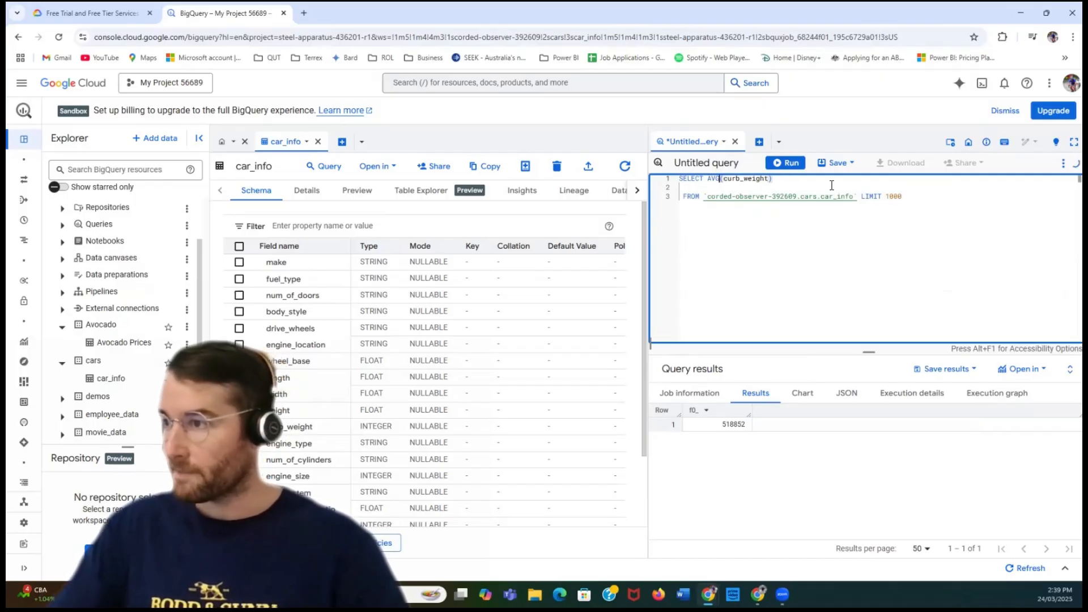
{"action": "left_click", "coordinate": [793, 163]}
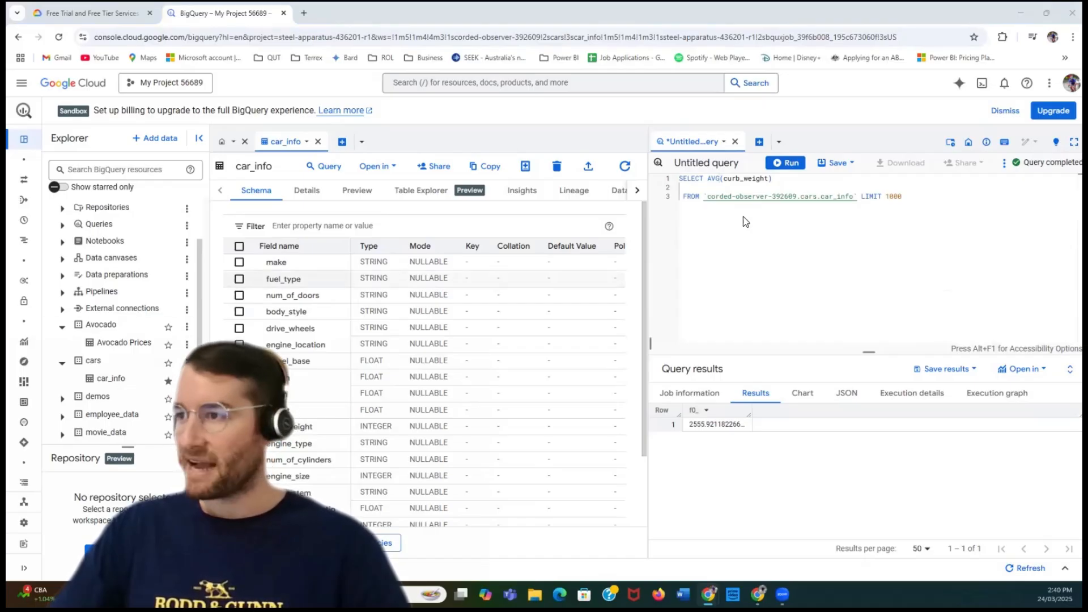
- Replace the AVG function with MIN on curb_weight, clear the inserted placeholder expression, and run the query
{"action": "double_click", "coordinate": [717, 179]}
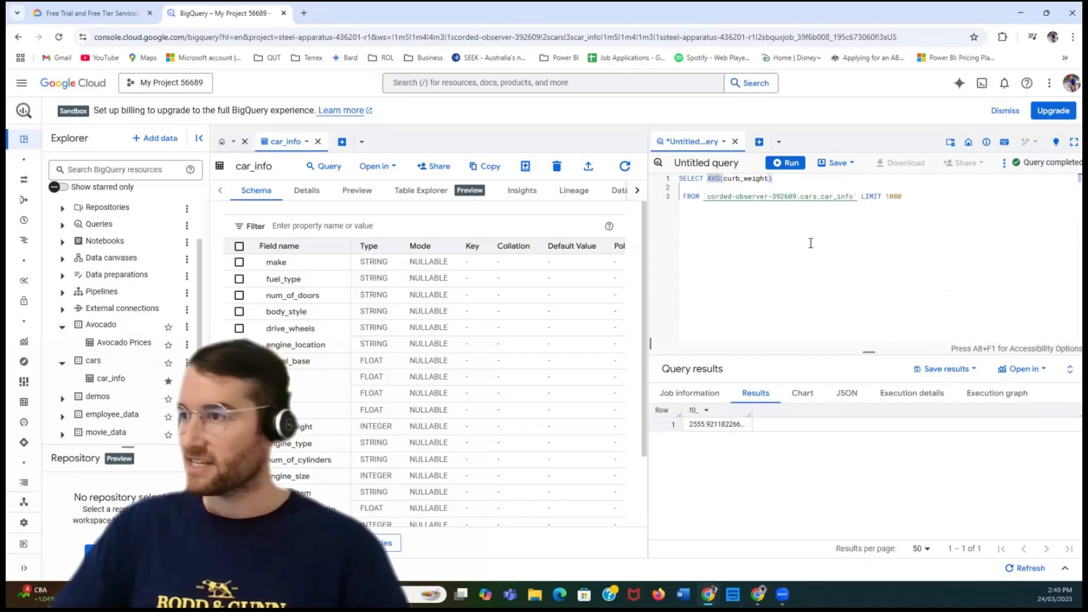
{"action": "type", "text": "MI"}
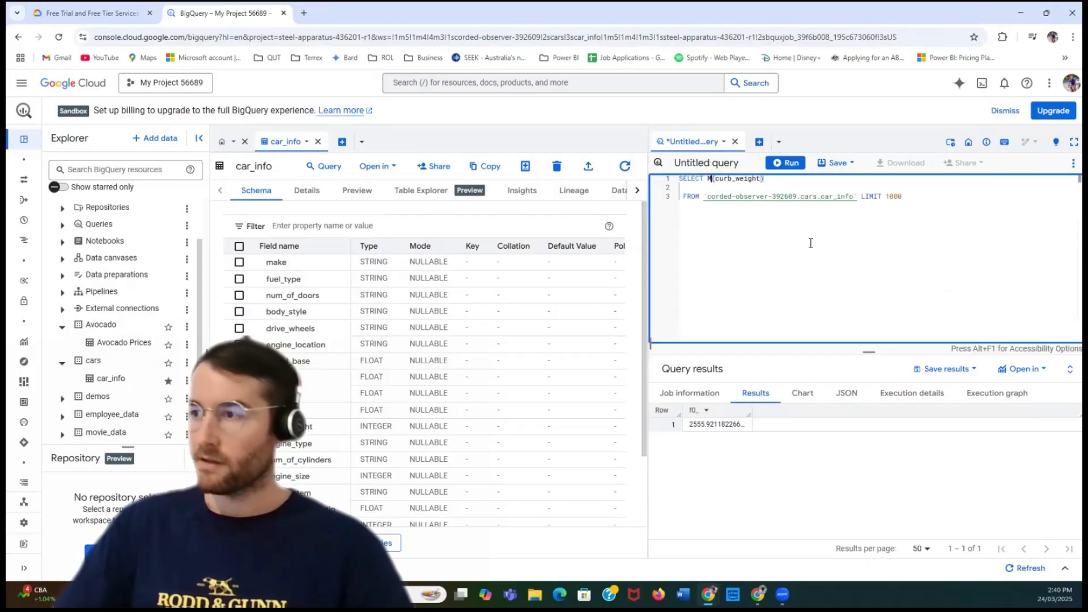
{"action": "type", "text": "N"}
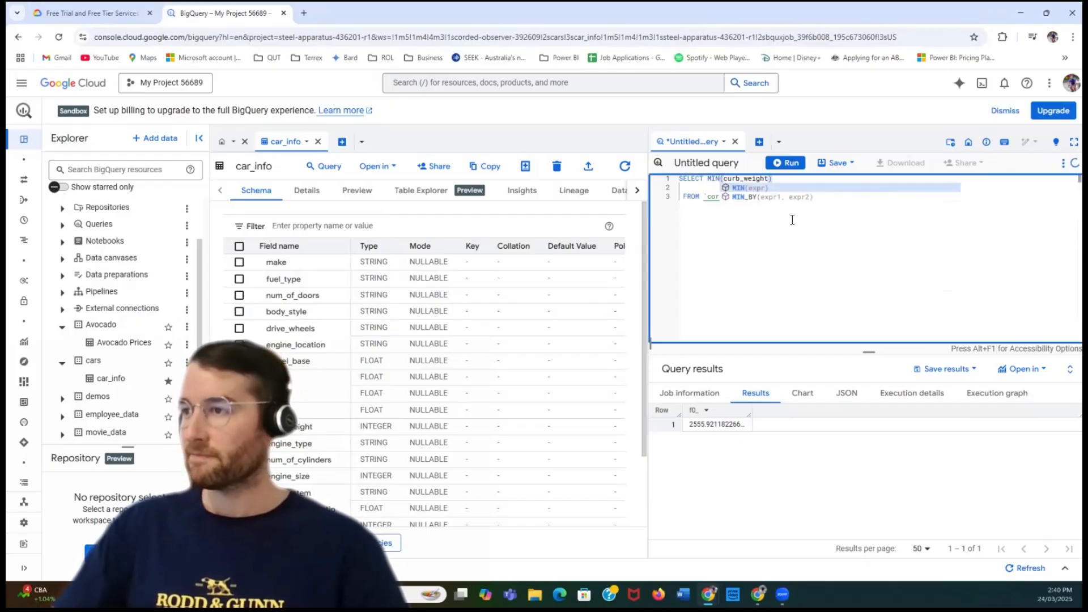
{"action": "left_click", "coordinate": [768, 188]}
{"action": "left_click", "coordinate": [750, 179]}
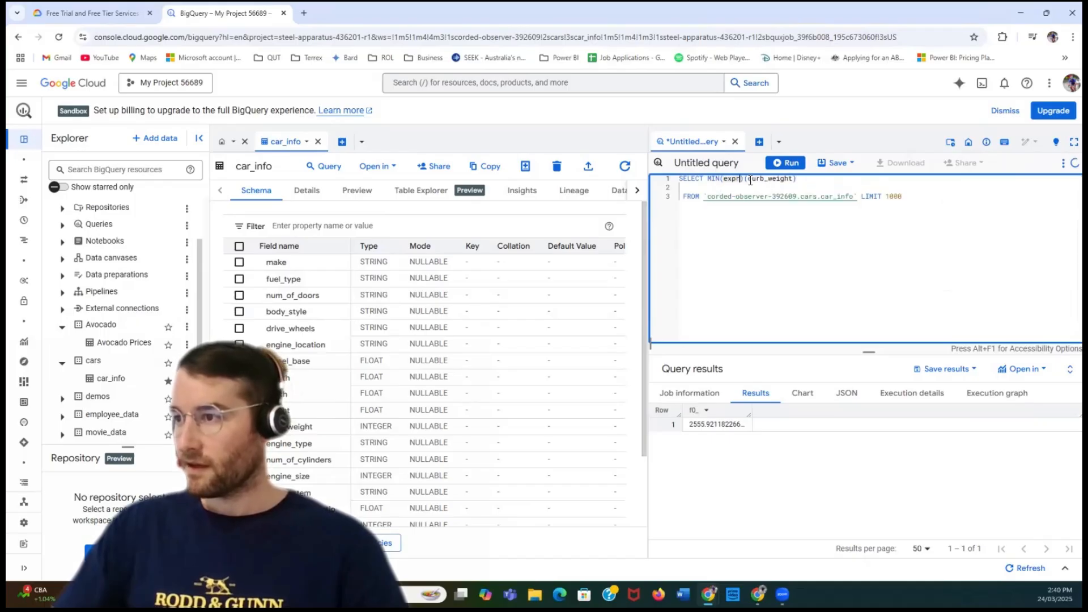
{"action": "key", "text": "BackSpace"}
{"action": "key", "text": "BackSpace"}
{"action": "key", "text": "BackSpace"}
{"action": "key", "text": "BackSpace"}
{"action": "key", "text": "BackSpace"}
{"action": "key", "text": "BackSpace"}
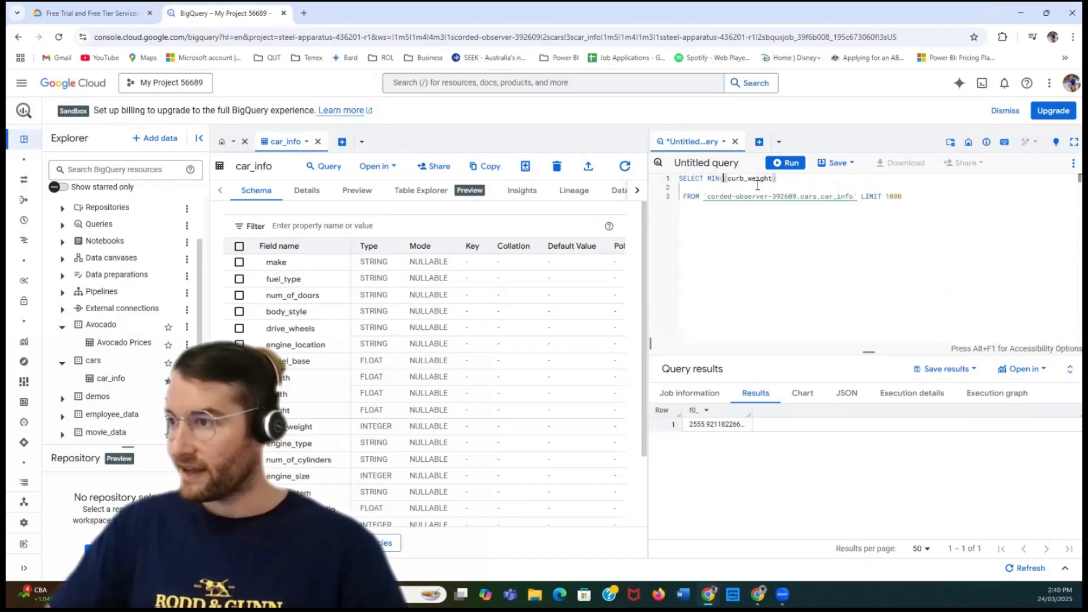
{"action": "left_click", "coordinate": [788, 163]}
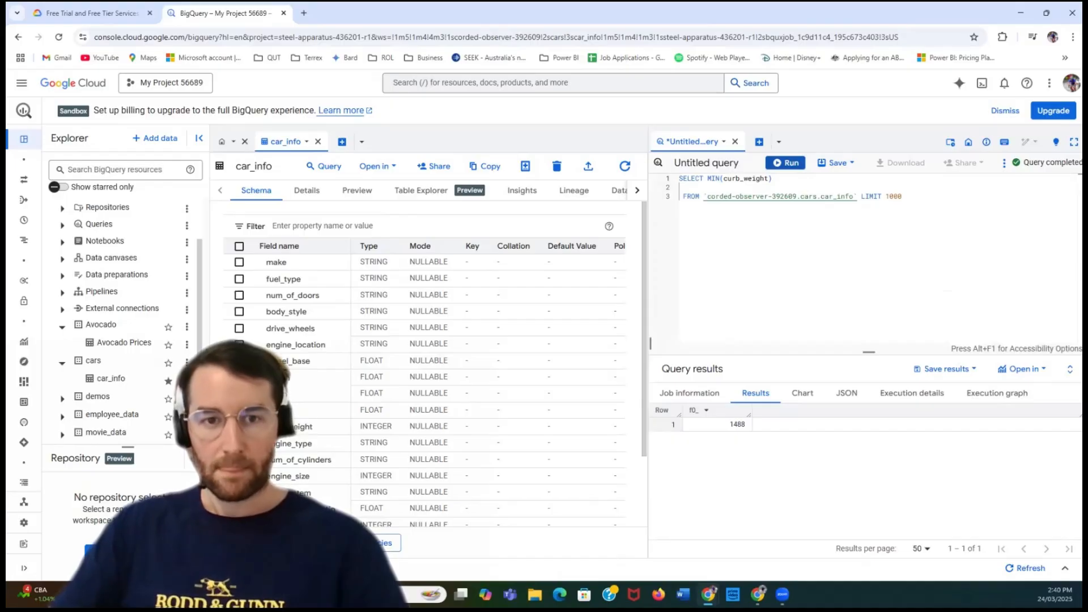
- Replace the MIN function with MAX on curb_weight, remove the inserted placeholder expression, and run the query
{"action": "left_click", "coordinate": [722, 180]}
{"action": "key", "text": "BackSpace"}
{"action": "key", "text": "BackSpace"}
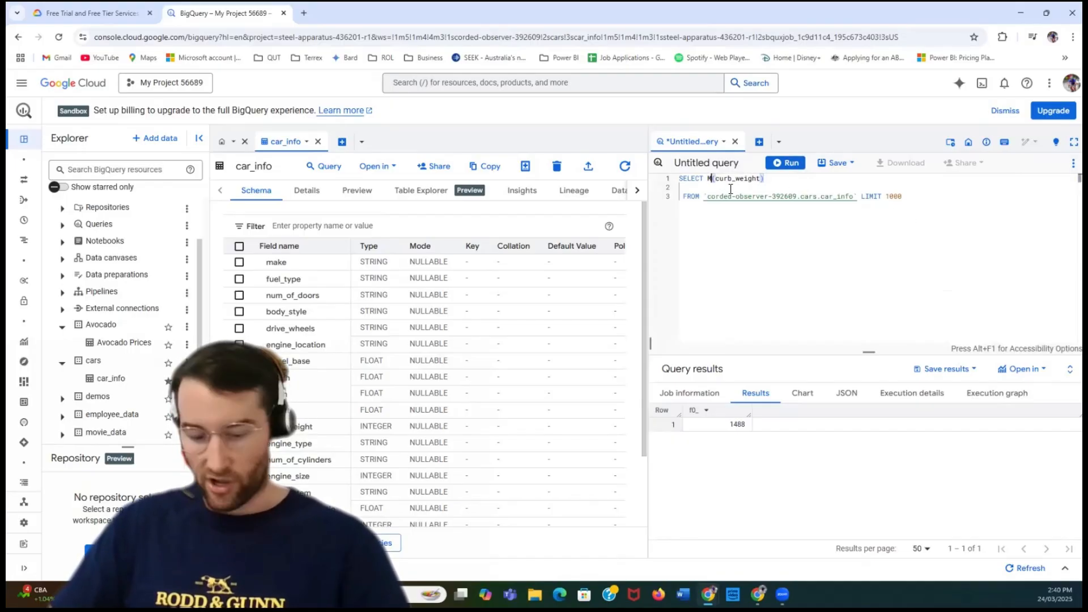
{"action": "type", "text": "AX"}
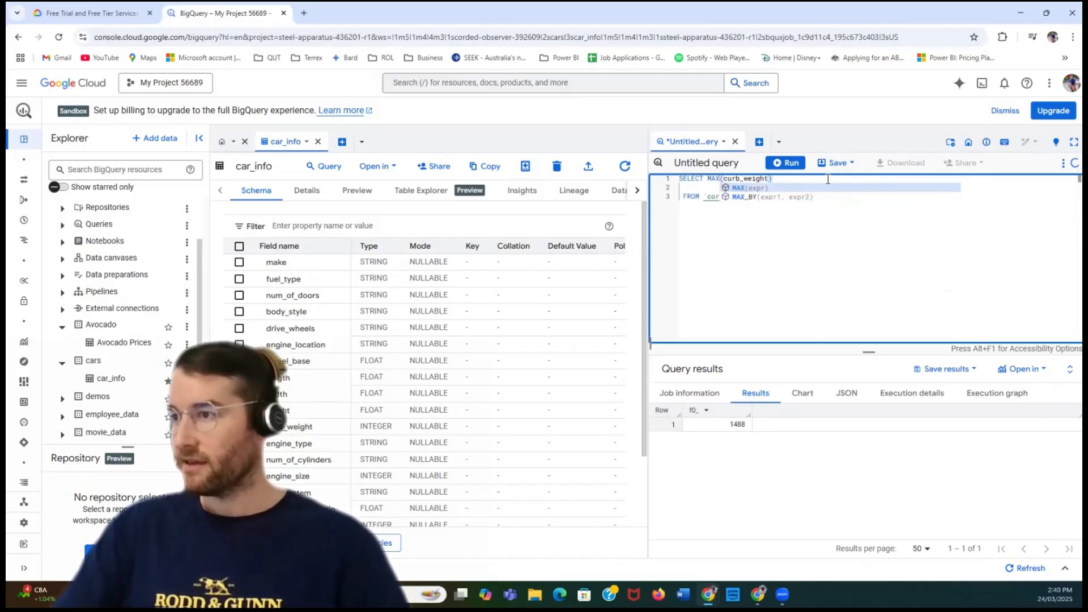
{"action": "left_click", "coordinate": [820, 186]}
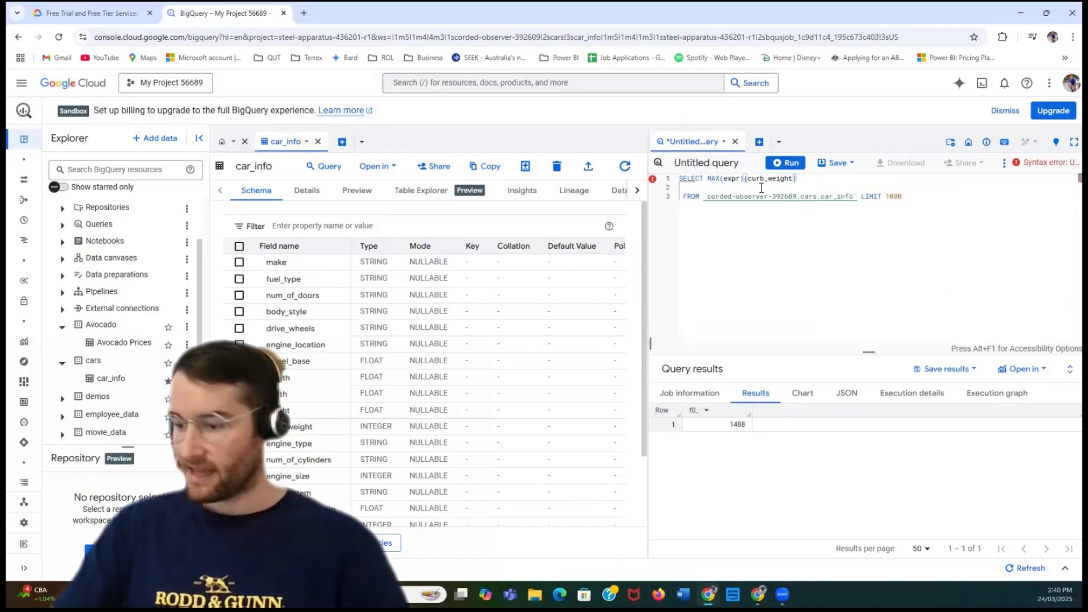
{"action": "key", "text": "BackSpace"}
{"action": "key", "text": "BackSpace"}
{"action": "key", "text": "BackSpace"}
{"action": "key", "text": "BackSpace"}
{"action": "key", "text": "BackSpace"}
{"action": "key", "text": "BackSpace"}
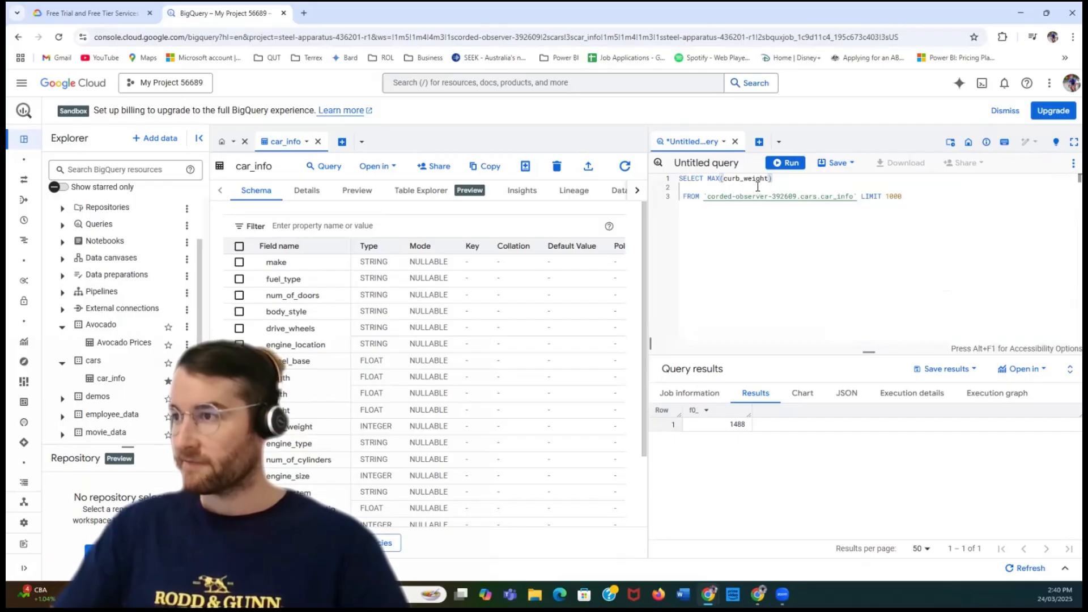
{"action": "left_click", "coordinate": [786, 163]}
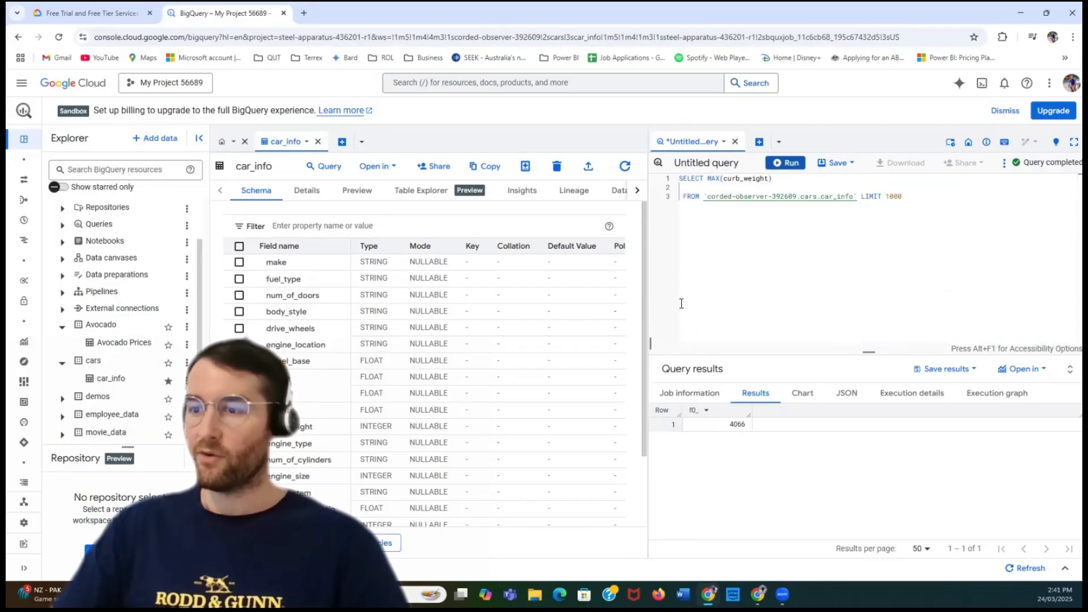
- Change the column inside the MAX function to price and run the query
{"action": "scroll", "coordinate": [363, 351], "scroll_direction": "down", "scroll_amount": 2}
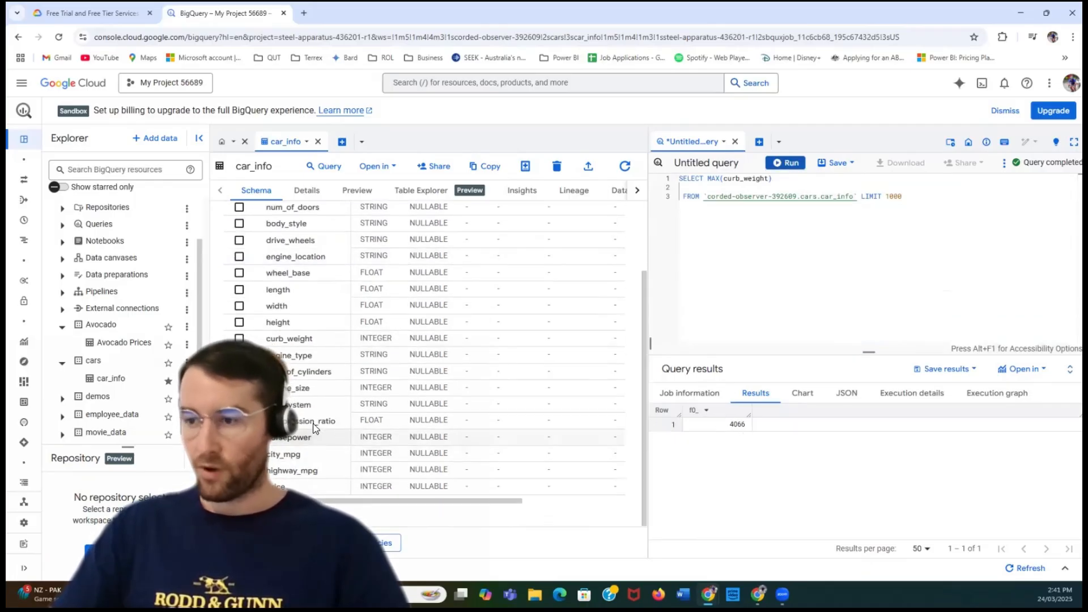
{"action": "left_click", "coordinate": [767, 179]}
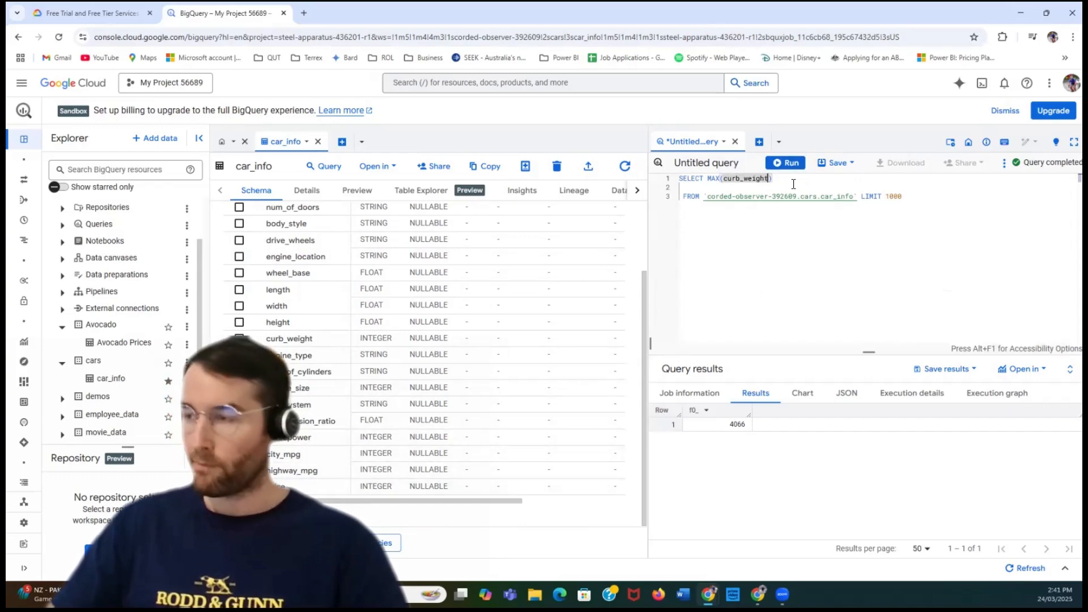
{"action": "key", "text": "BackSpace"}
{"action": "key", "text": "BackSpace"}
{"action": "key", "text": "BackSpace"}
{"action": "key", "text": "BackSpace"}
{"action": "key", "text": "BackSpace"}
{"action": "key", "text": "BackSpace"}
{"action": "key", "text": "BackSpace"}
{"action": "key", "text": "BackSpace"}
{"action": "key", "text": "BackSpace"}
{"action": "key", "text": "BackSpace"}
{"action": "key", "text": "BackSpace"}
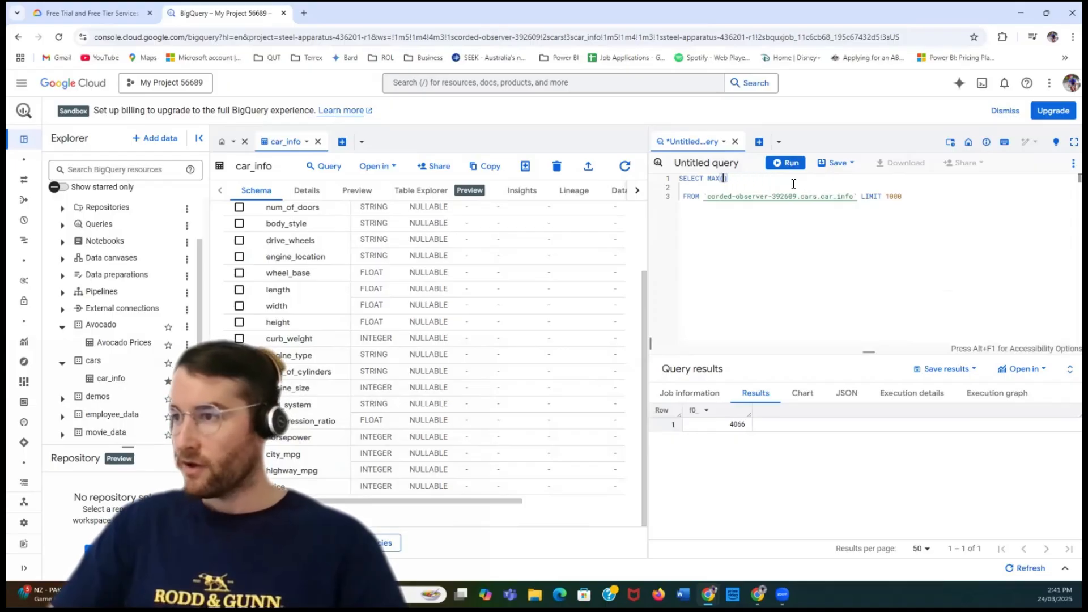
{"action": "type", "text": "price"}
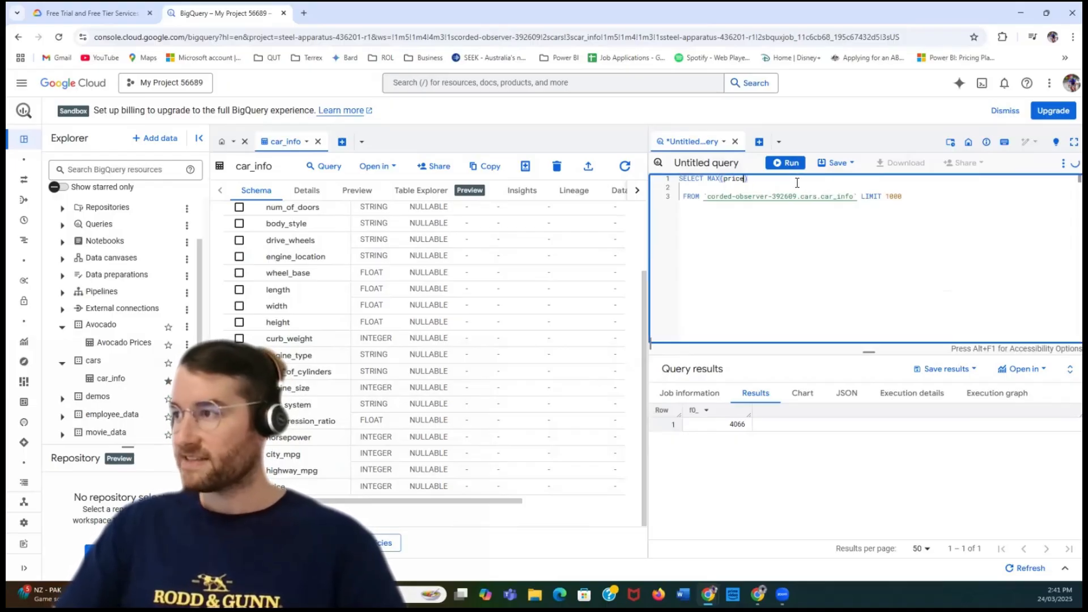
{"action": "left_click", "coordinate": [796, 163]}
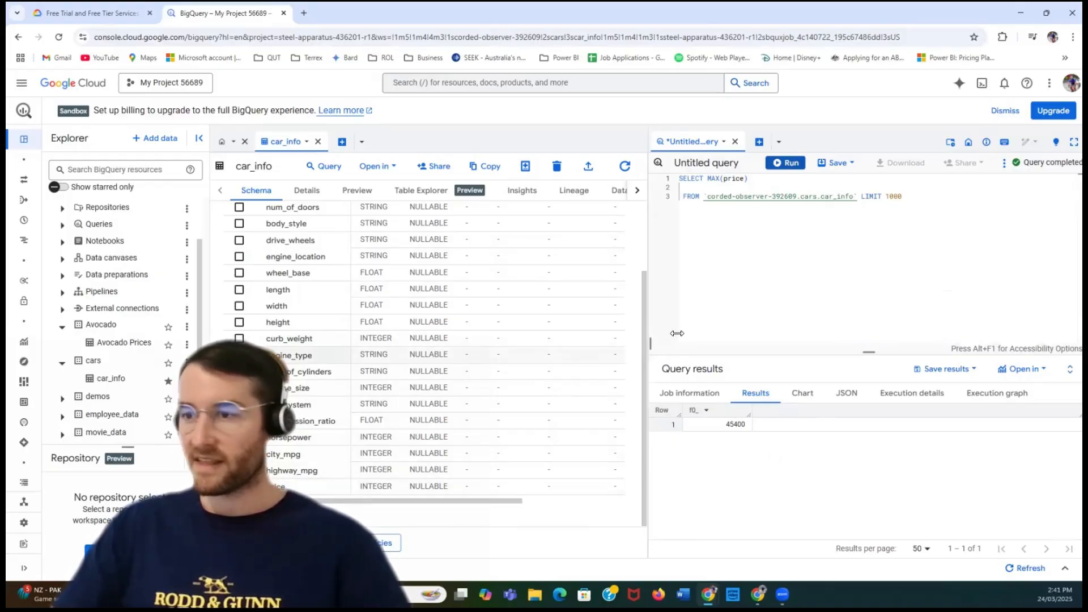
- Replace the MAX function with MIN on price, without any leftover placeholder expression, and run the query
{"action": "double_click", "coordinate": [723, 178]}
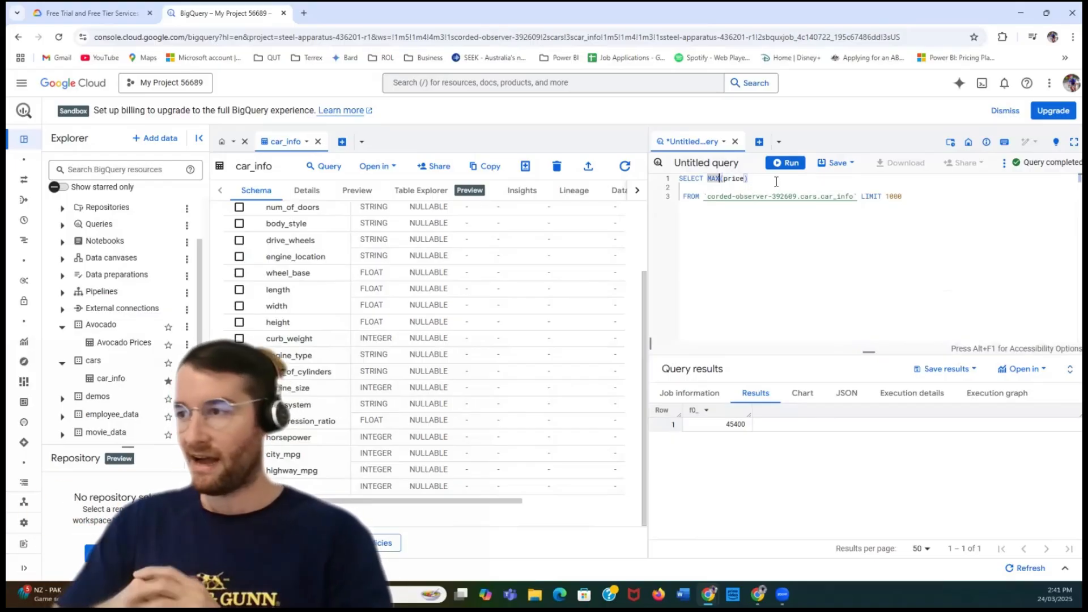
{"action": "type", "text": "M"}
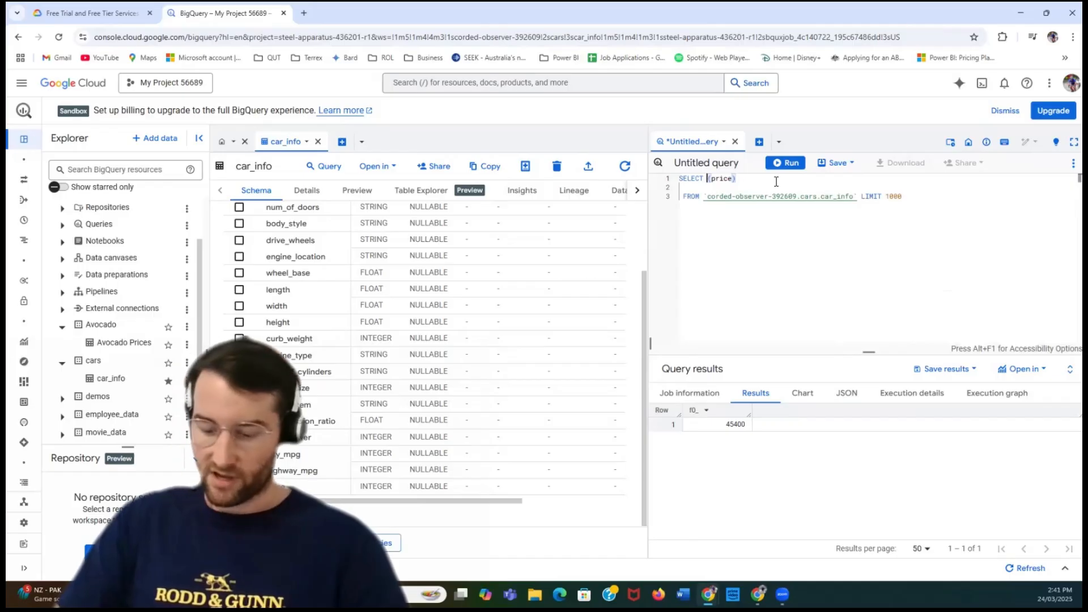
{"action": "type", "text": "MIN"}
{"action": "key", "text": "Tab"}
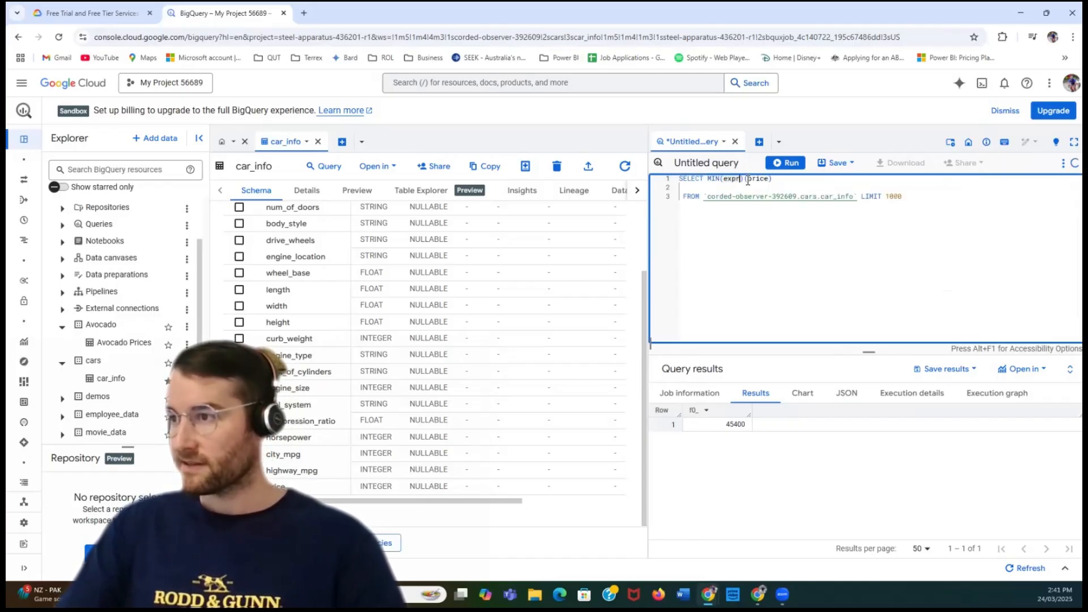
{"action": "key", "text": "Delete"}
{"action": "key", "text": "Delete"}
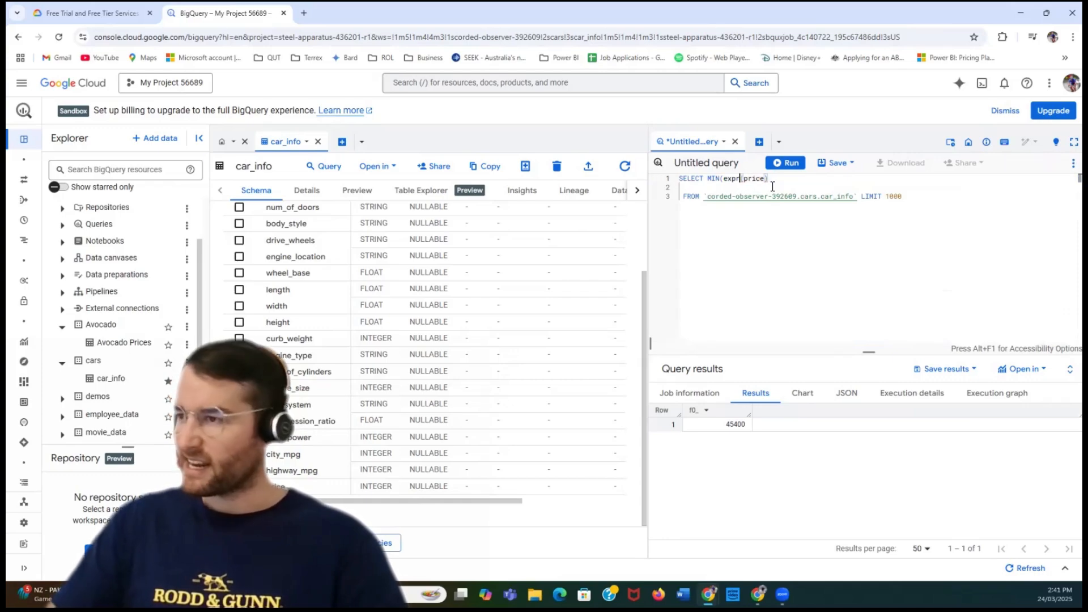
{"action": "key", "text": "BackSpace"}
{"action": "key", "text": "BackSpace"}
{"action": "key", "text": "BackSpace"}
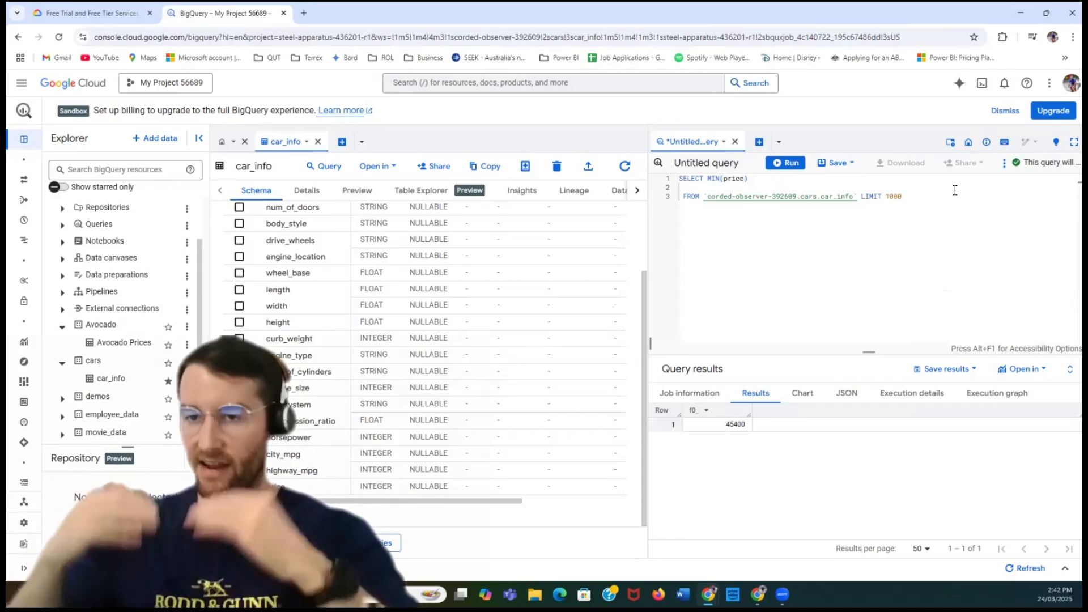
{"action": "left_click", "coordinate": [788, 164]}
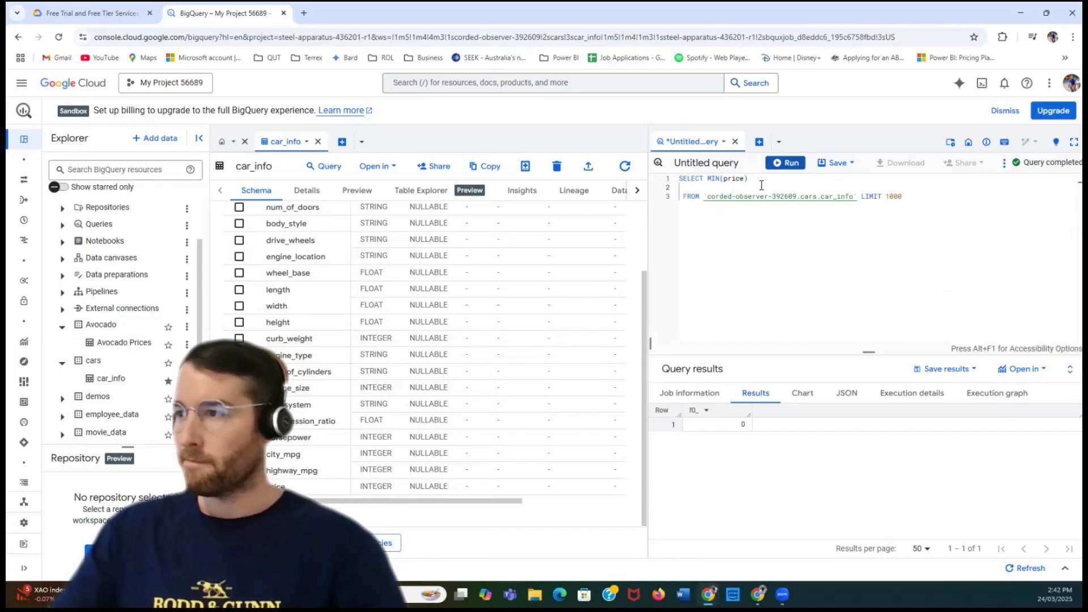
- Change the SELECT expression to MAX(engine_size) and run the query
{"action": "left_click_drag", "start_coordinate": [746, 179], "coordinate": [728, 179]}
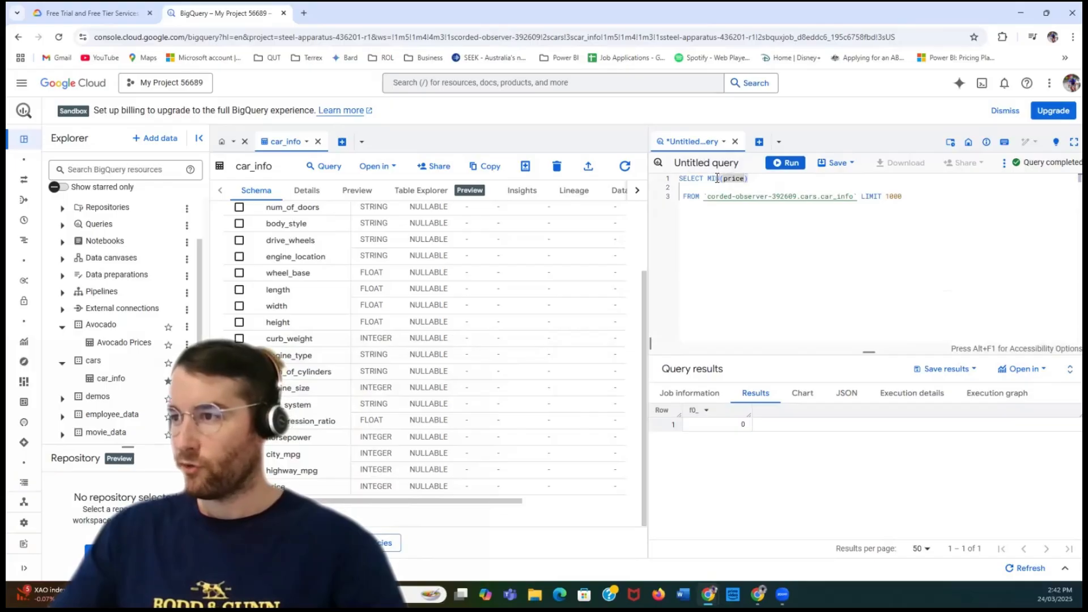
{"action": "double_click", "coordinate": [717, 179]}
{"action": "type", "text": "MI"}
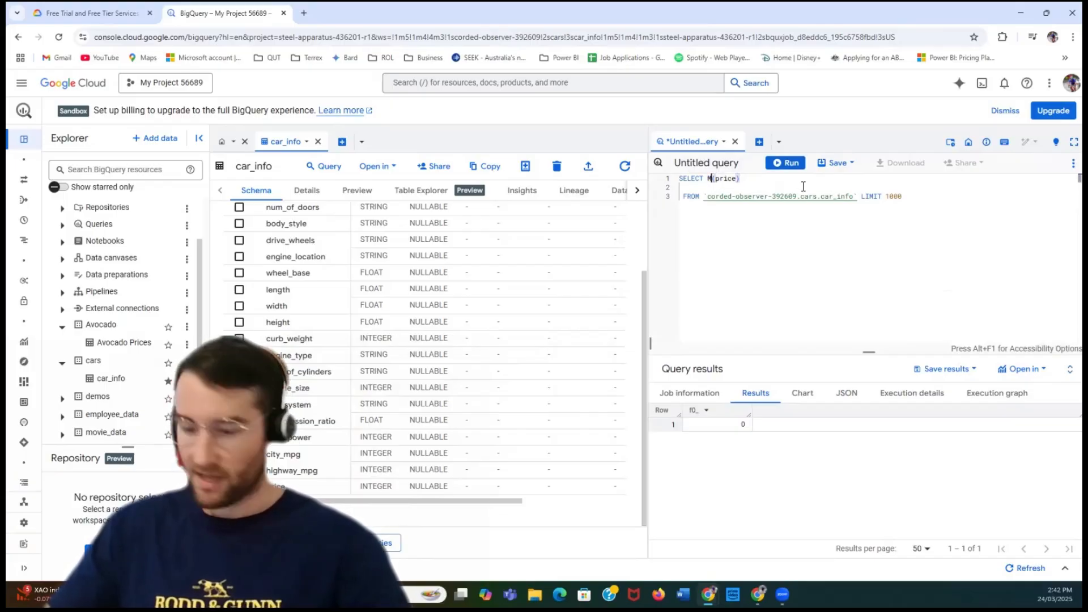
{"action": "type", "text": "AX"}
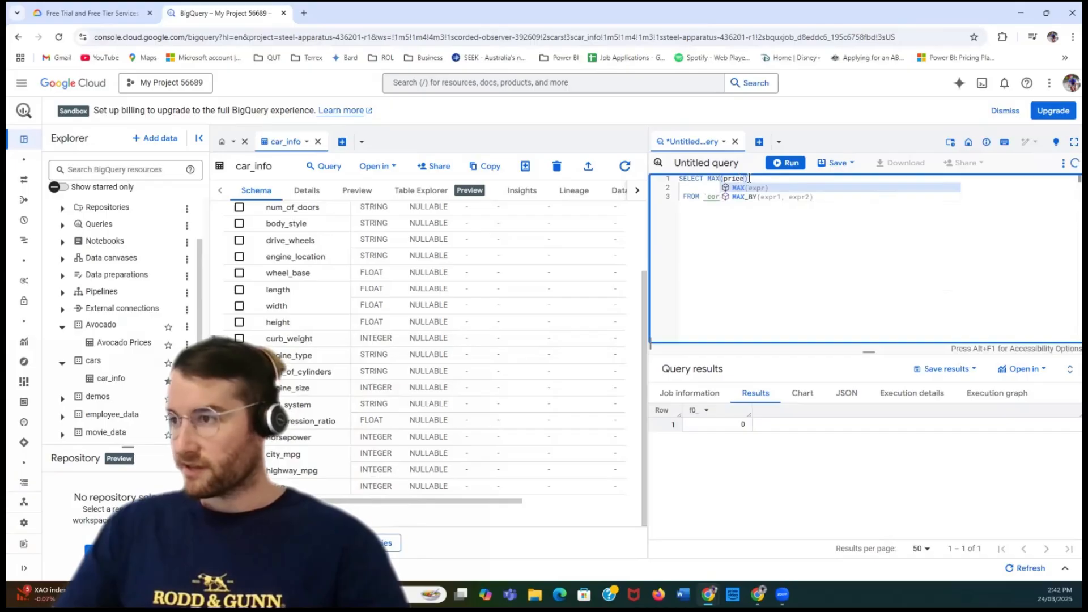
{"action": "left_click", "coordinate": [750, 178]}
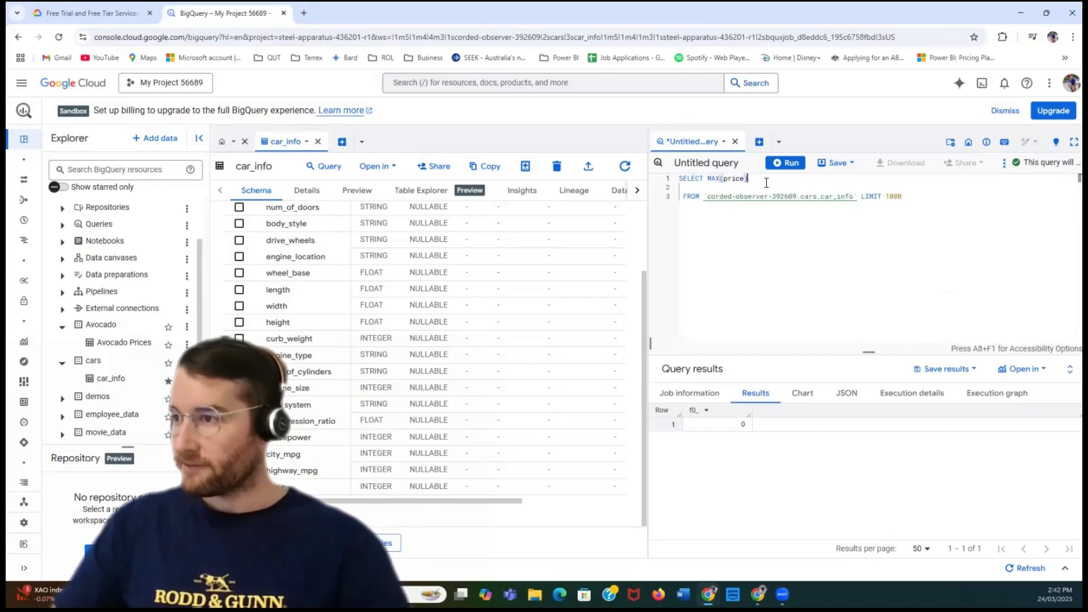
{"action": "key", "text": "BackSpace"}
{"action": "type", "text": "engin"}
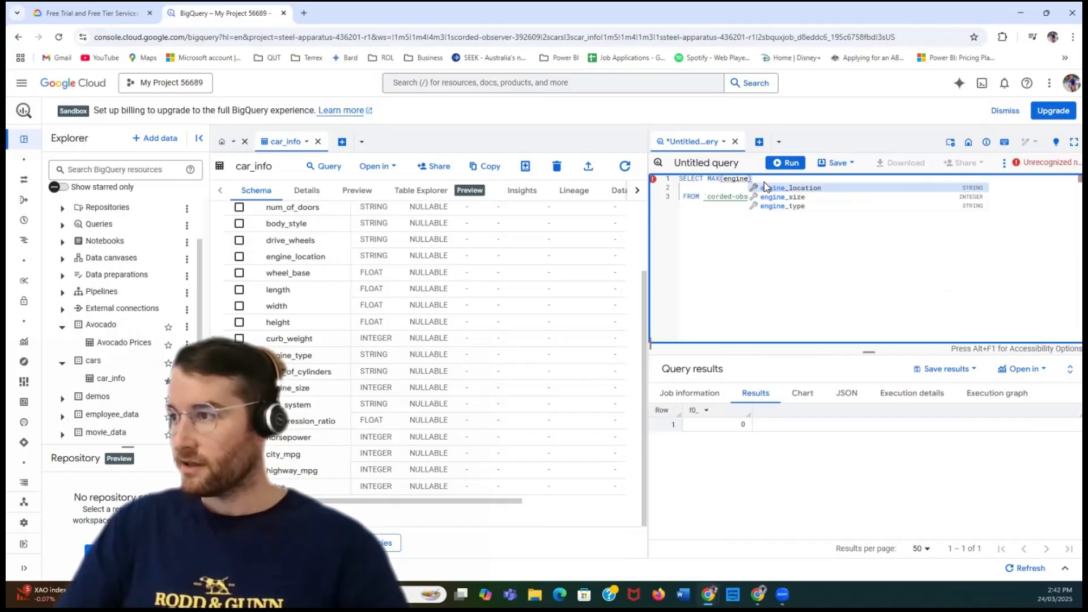
{"action": "left_click", "coordinate": [770, 197]}
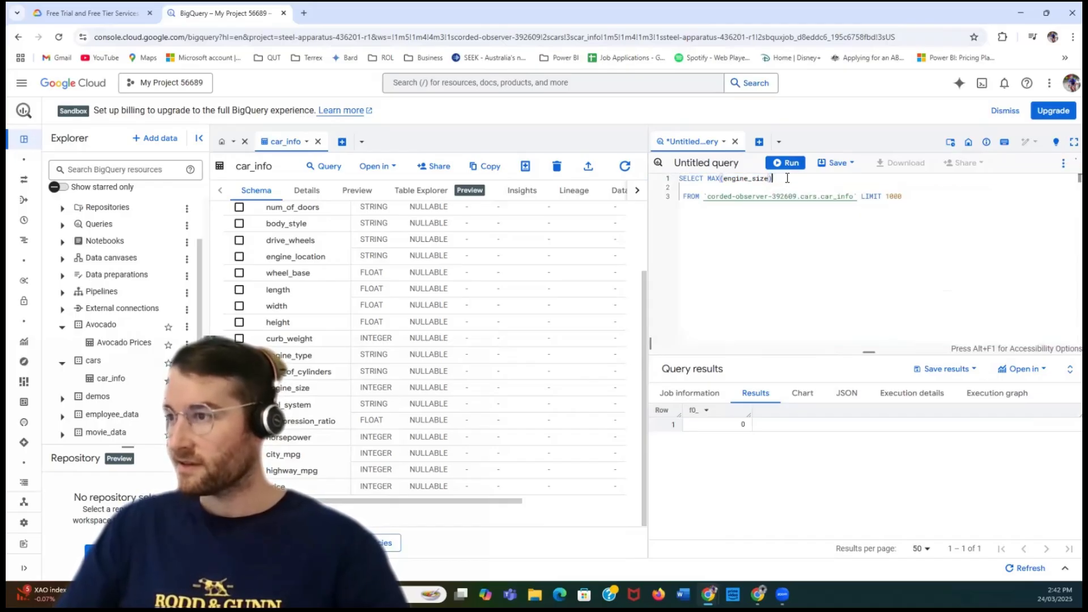
{"action": "left_click", "coordinate": [785, 165]}
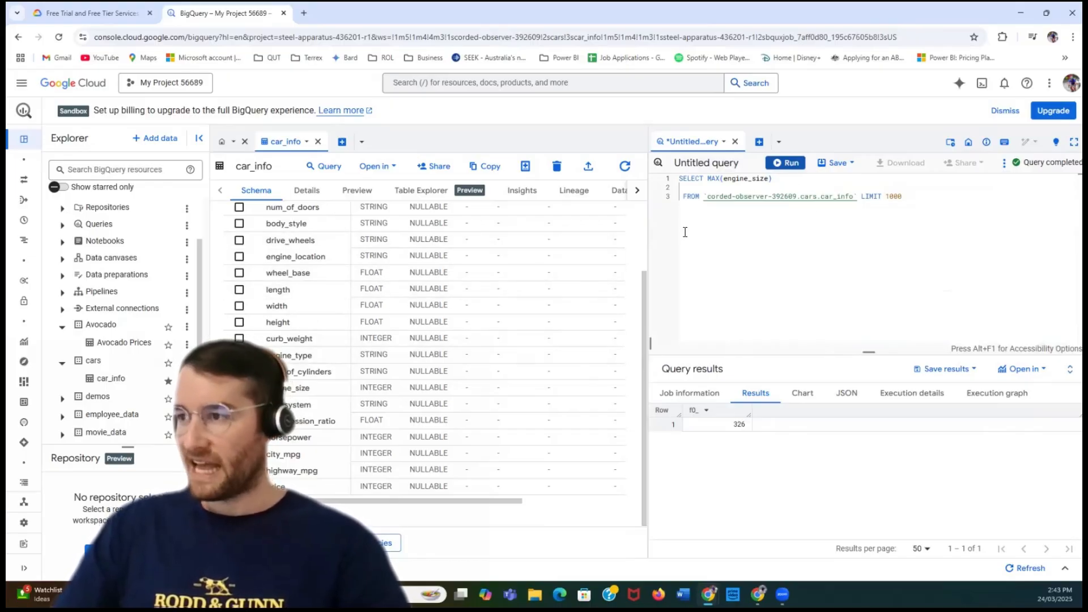
- Close the untitled query without saving and open a new SQL query on car_info in a split tab
{"action": "left_click", "coordinate": [736, 142]}
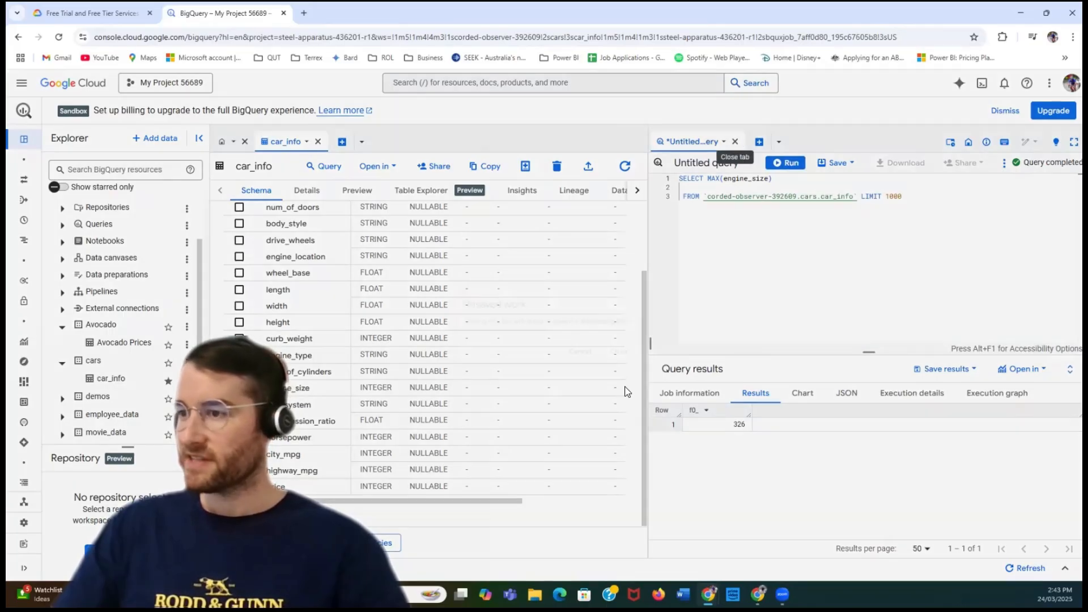
{"action": "left_click", "coordinate": [620, 357]}
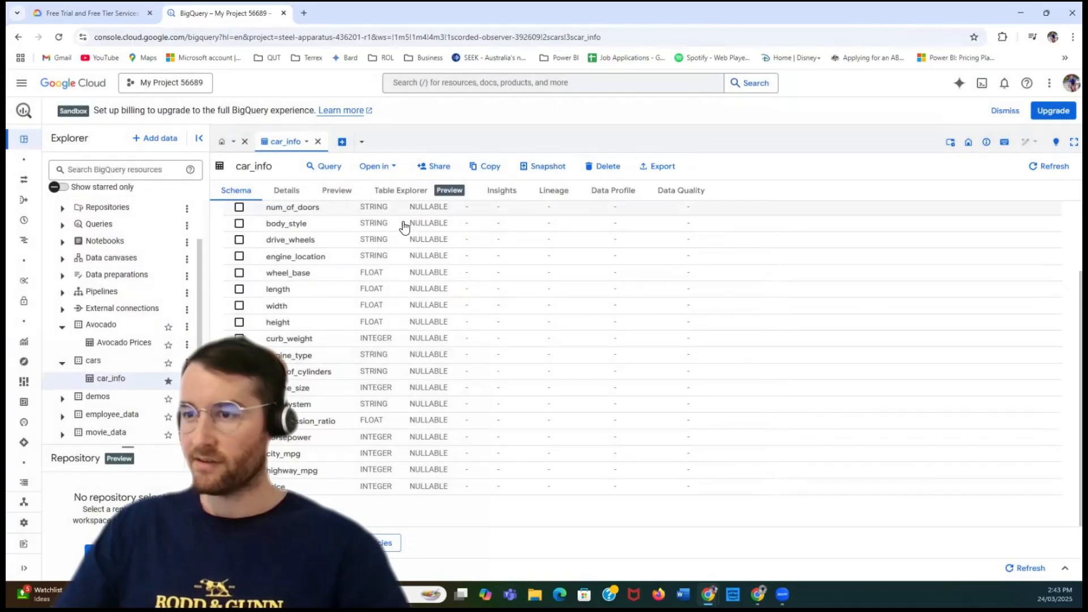
{"action": "left_click", "coordinate": [391, 170]}
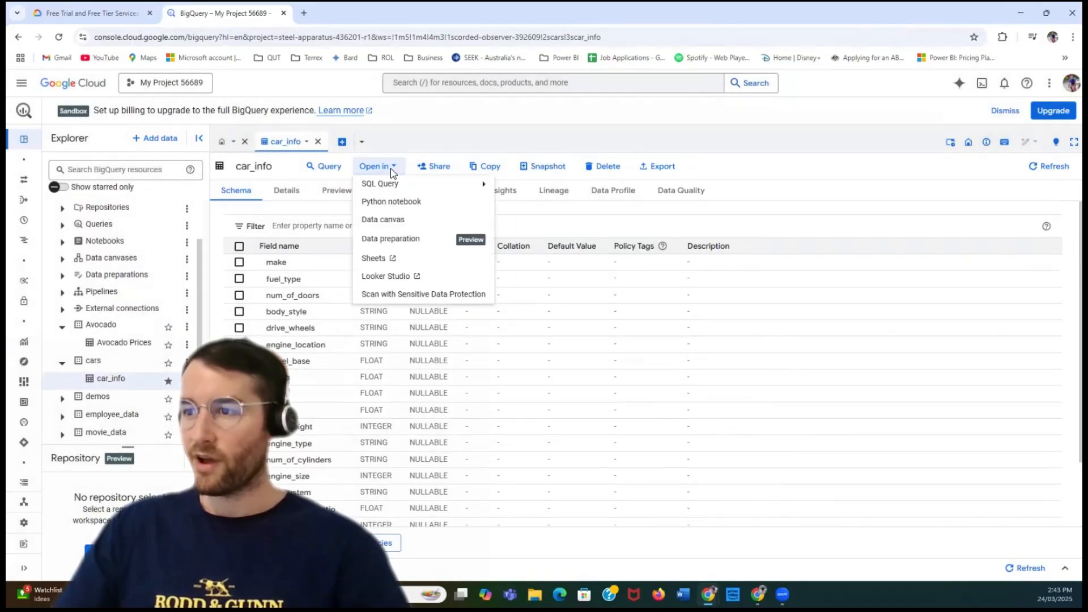
{"action": "mouse_move", "coordinate": [384, 182]}
{"action": "left_click", "coordinate": [512, 203]}
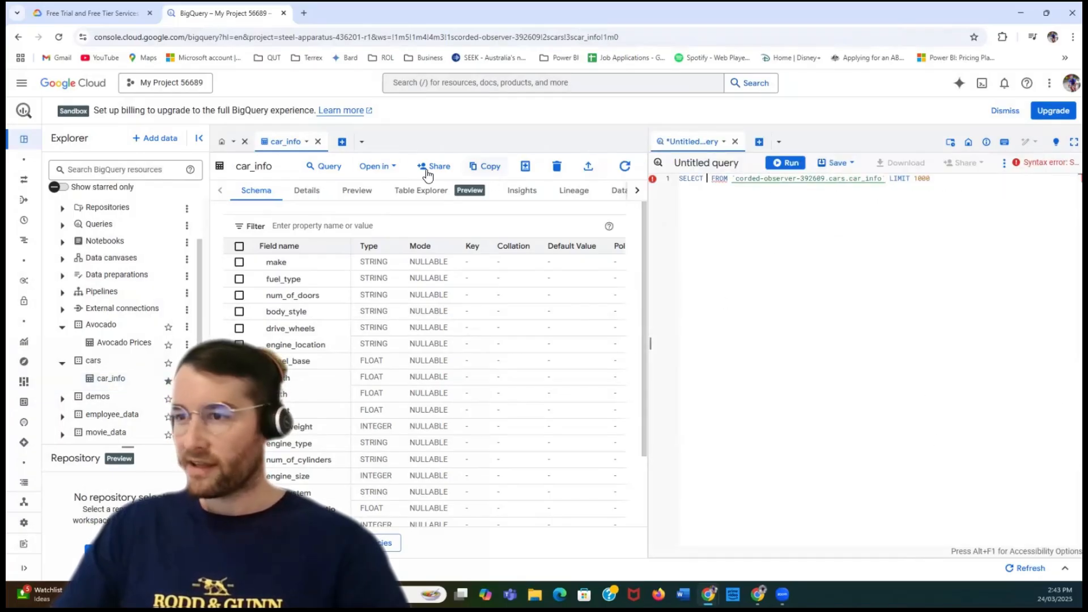
- Open the car_info table in Looker Studio as a new report
{"action": "left_click", "coordinate": [391, 170]}
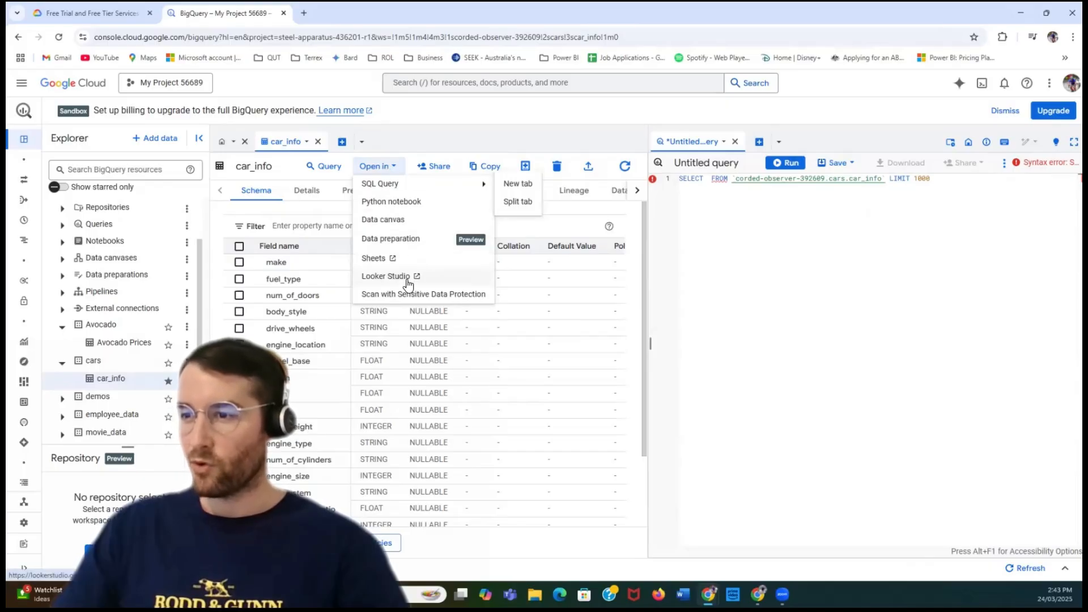
{"action": "left_click", "coordinate": [450, 282]}
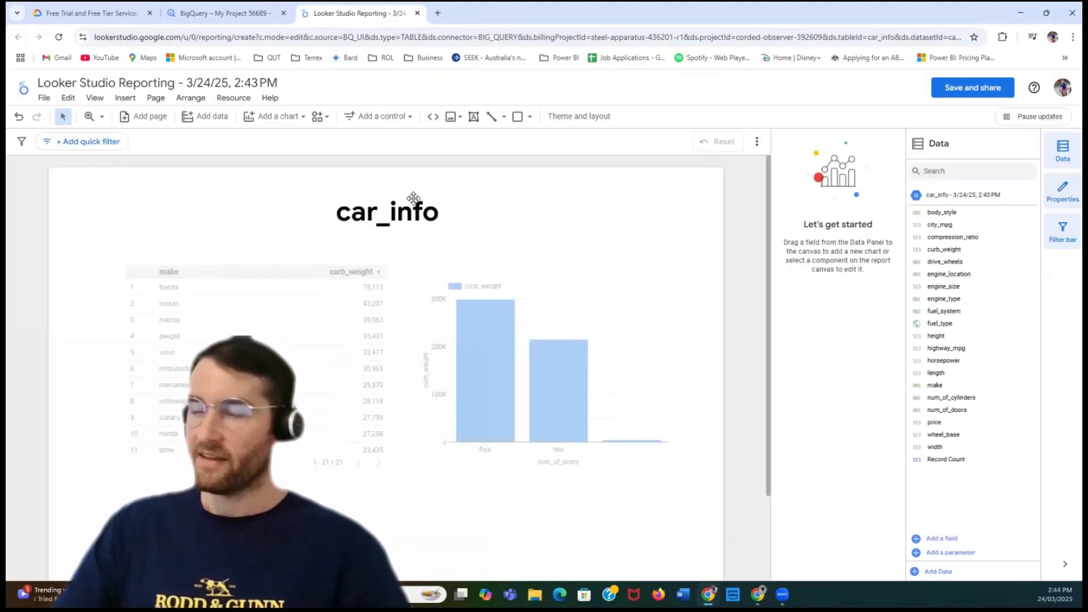
{"action": "right_click", "coordinate": [344, 244]}
{"action": "key", "text": "Escape"}
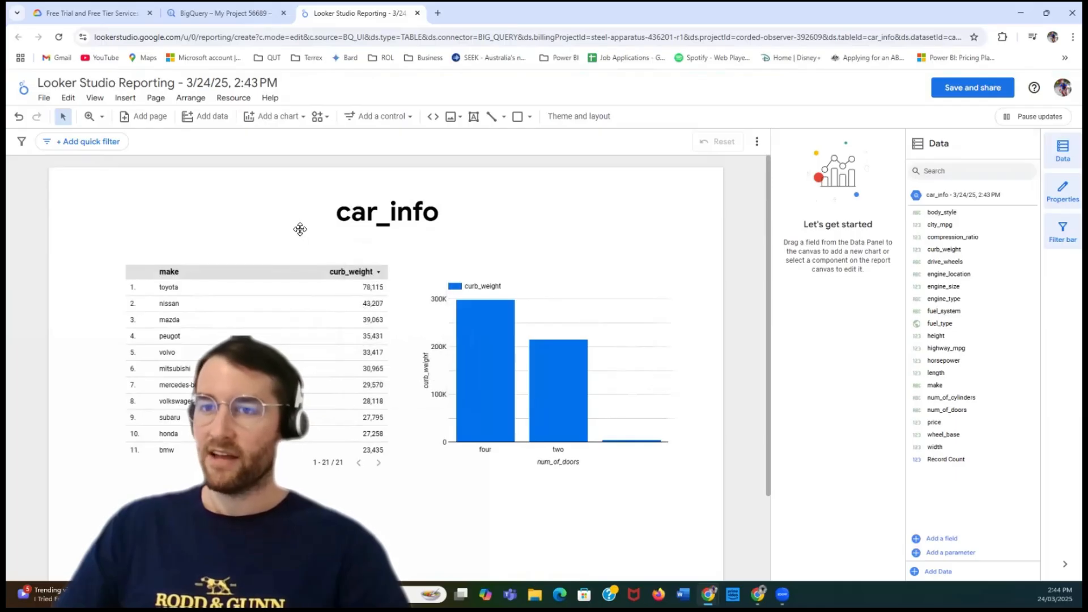
{"action": "left_click", "coordinate": [541, 283]}
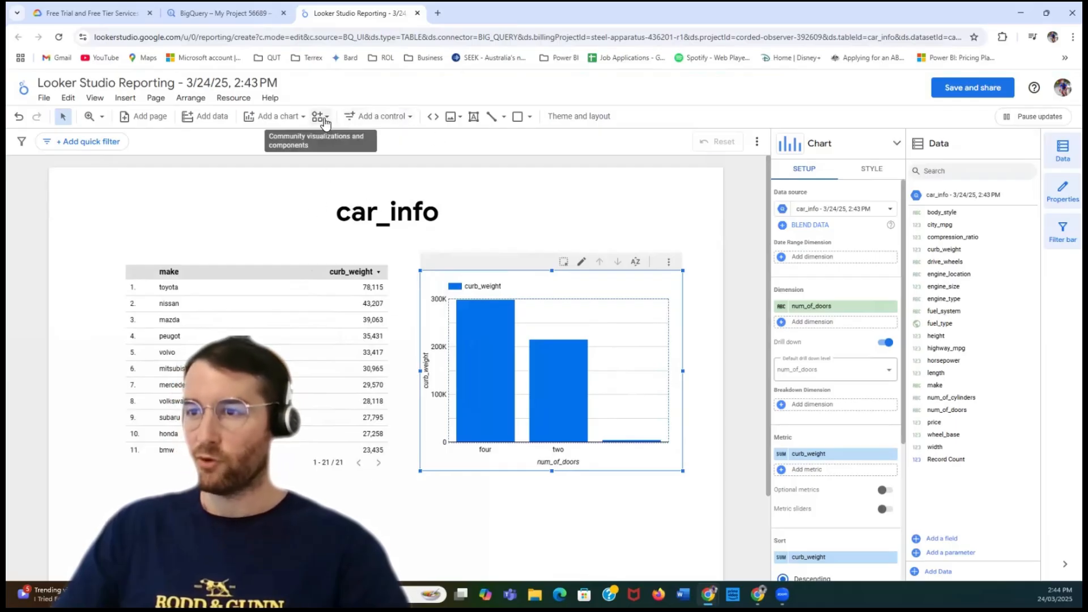
{"action": "left_click", "coordinate": [287, 119]}
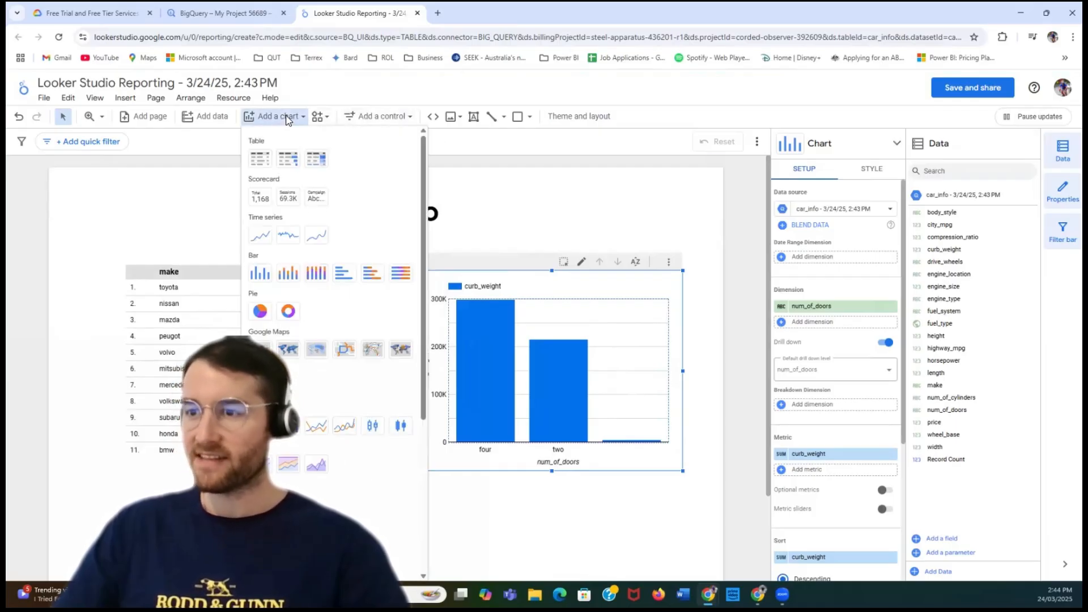
{"action": "left_click", "coordinate": [318, 426]}
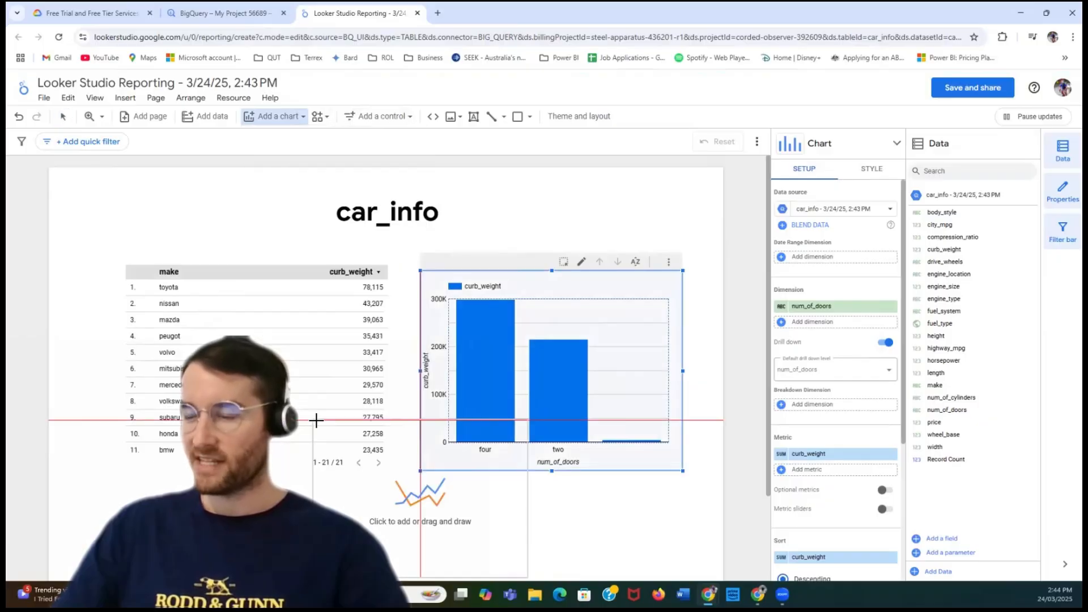
{"action": "key", "text": "Escape"}
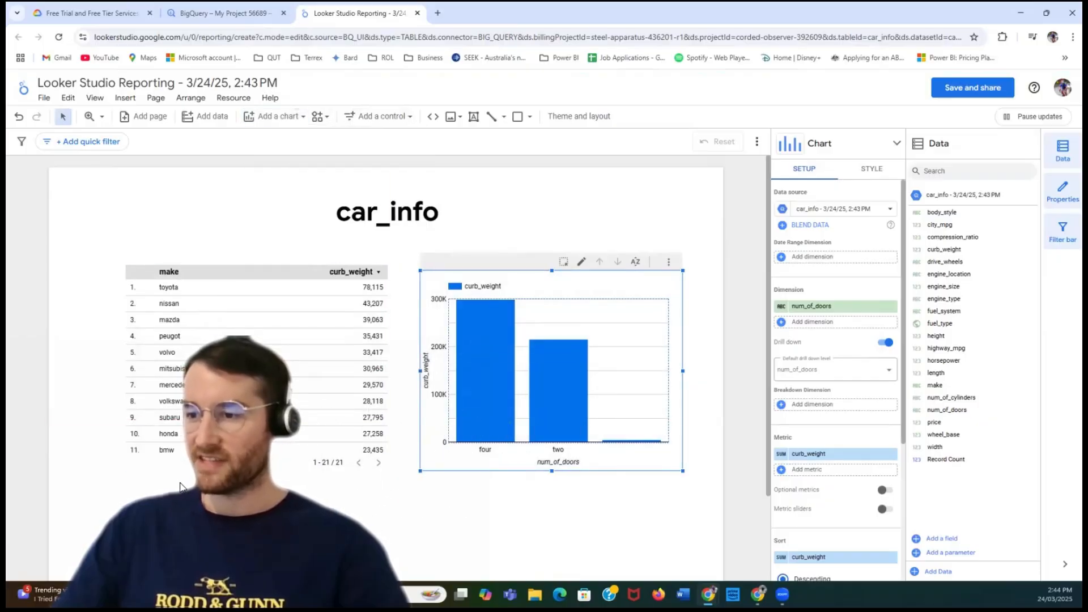
- Delete the make and curb_weight table and the num_of_doors bar chart from the report page
{"action": "left_click", "coordinate": [233, 267]}
{"action": "key", "text": "Delete"}
{"action": "left_click", "coordinate": [511, 273]}
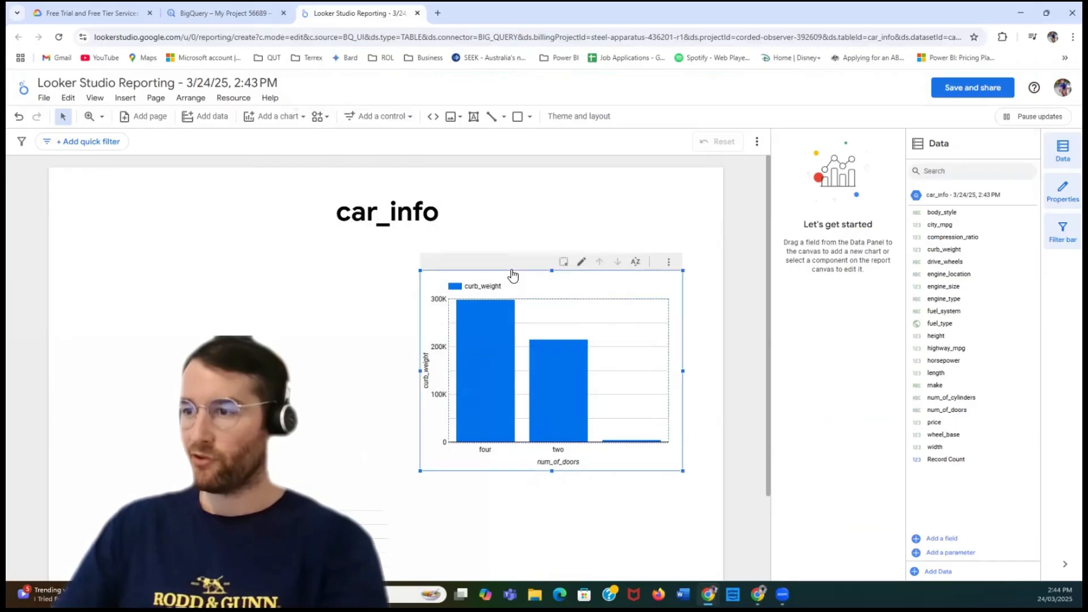
{"action": "key", "text": "Delete"}
- Reposition and enlarge the curb_weight by make line chart beneath the title, and add price as a metric
{"action": "left_click", "coordinate": [340, 527]}
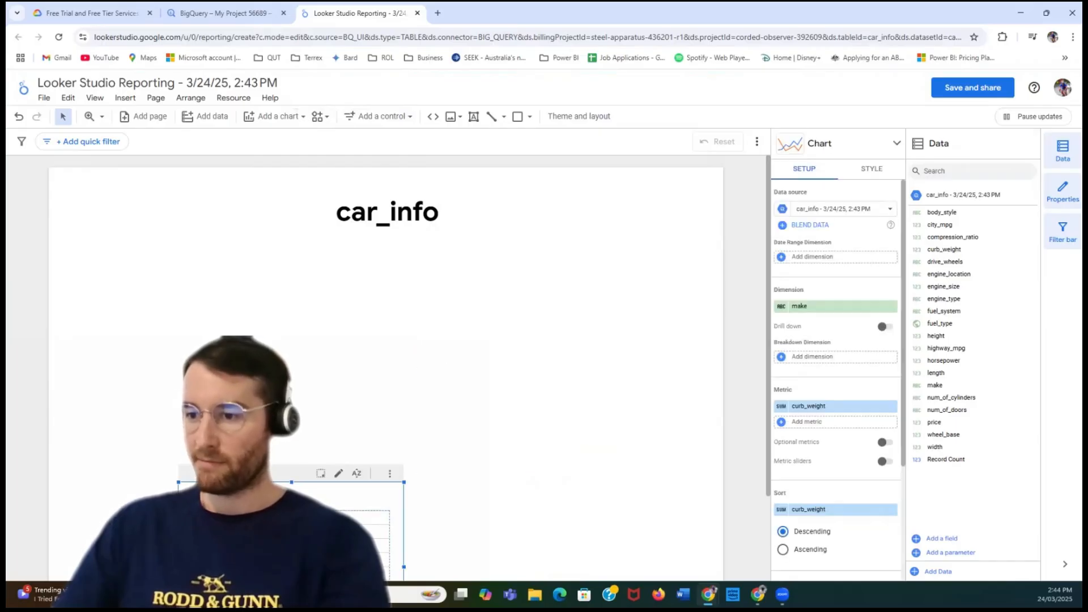
{"action": "left_click_drag", "start_coordinate": [340, 510], "coordinate": [574, 317]}
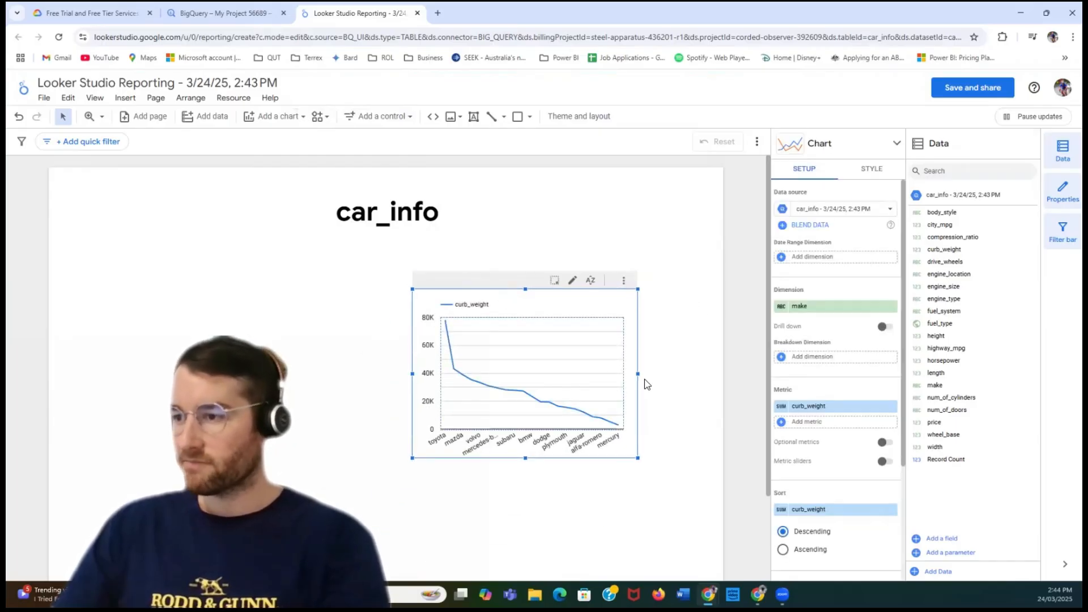
{"action": "left_click_drag", "start_coordinate": [637, 374], "coordinate": [693, 371]}
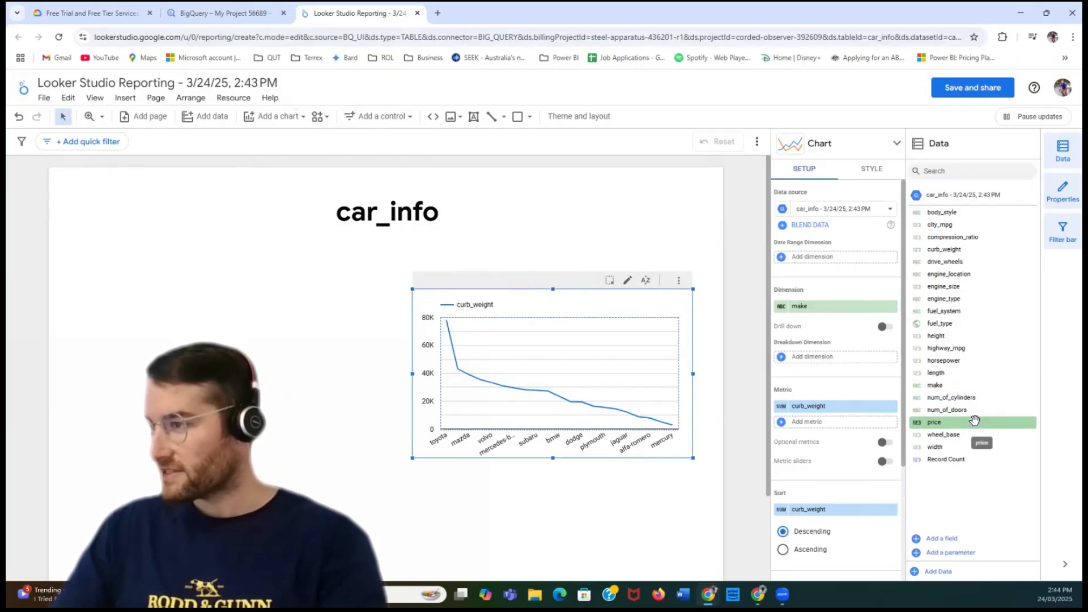
{"action": "left_click_drag", "start_coordinate": [974, 420], "coordinate": [837, 411]}
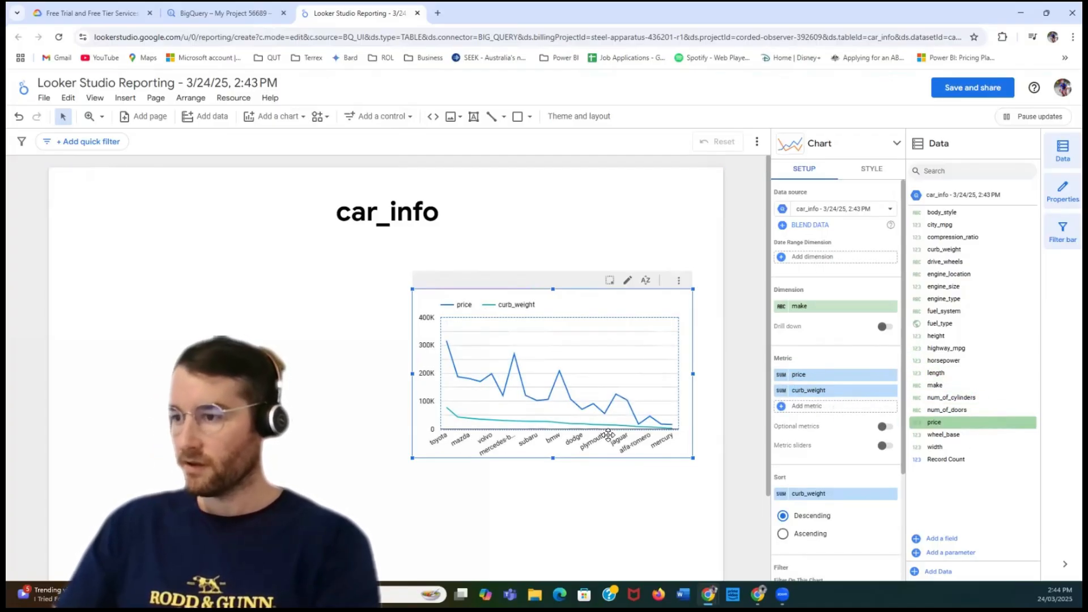
{"action": "left_click_drag", "start_coordinate": [410, 457], "coordinate": [373, 485]}
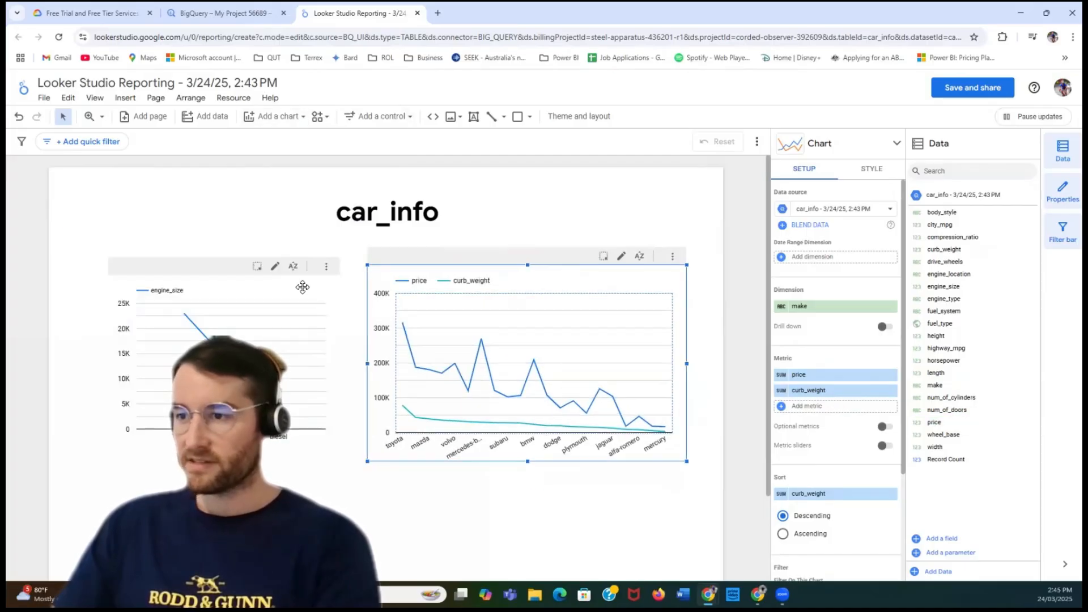
- Delete the engine_size line chart, then move the price and curb_weight chart into its place and enlarge it
{"action": "left_click", "coordinate": [302, 288]}
{"action": "key", "text": "Delete"}
{"action": "left_click_drag", "start_coordinate": [511, 275], "coordinate": [231, 275]}
{"action": "left_click_drag", "start_coordinate": [406, 459], "coordinate": [447, 479]}
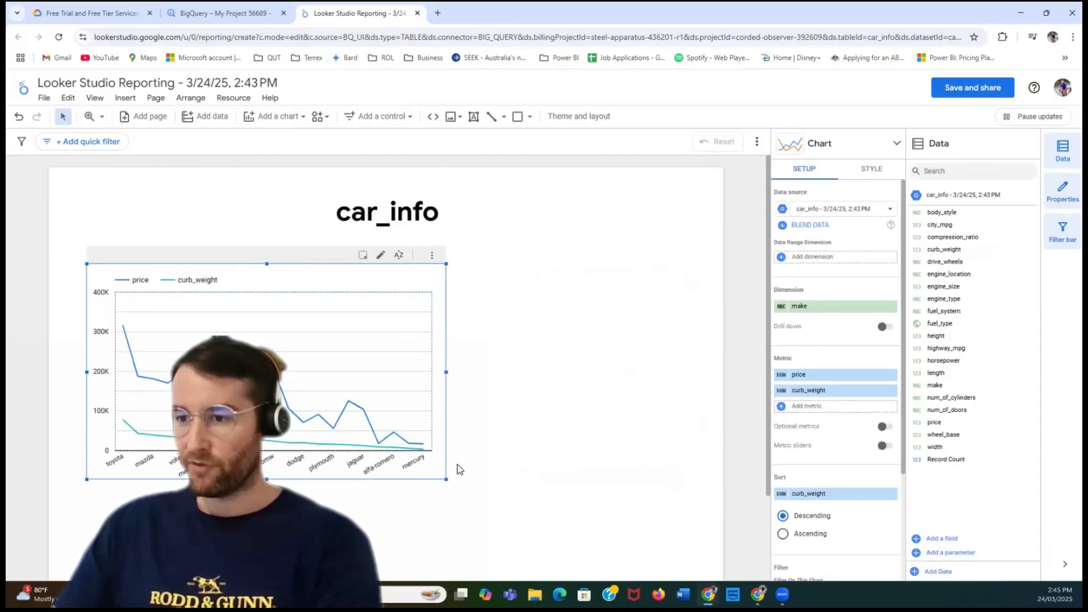
- Change the price and curb_weight line chart to a combo chart with a line and columns, and enlarge it
{"action": "right_click", "coordinate": [428, 265]}
{"action": "mouse_move", "coordinate": [429, 265]}
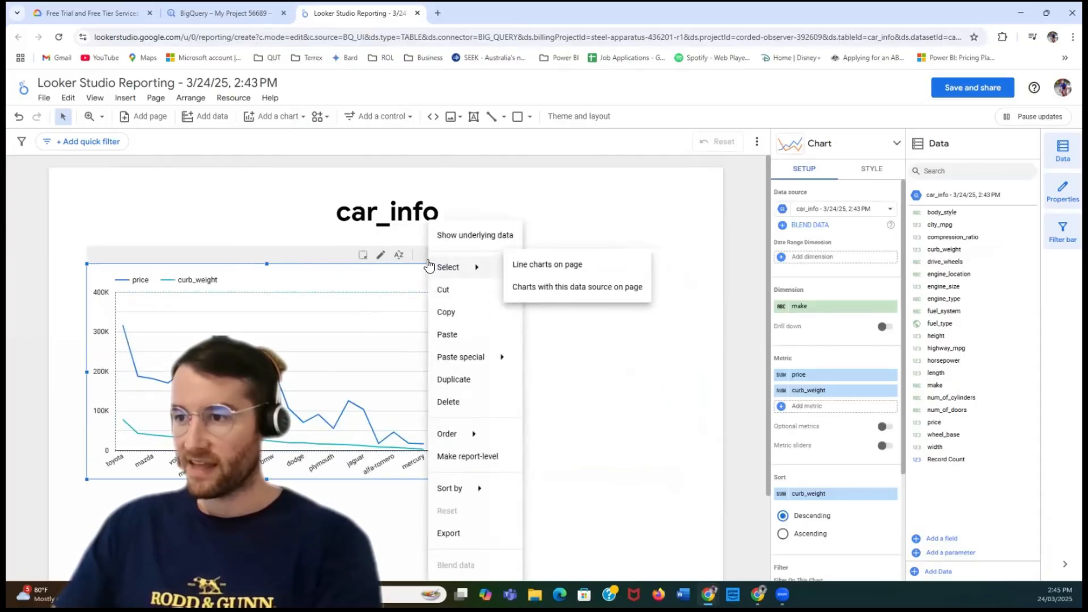
{"action": "left_click", "coordinate": [387, 275]}
{"action": "left_click", "coordinate": [892, 146]}
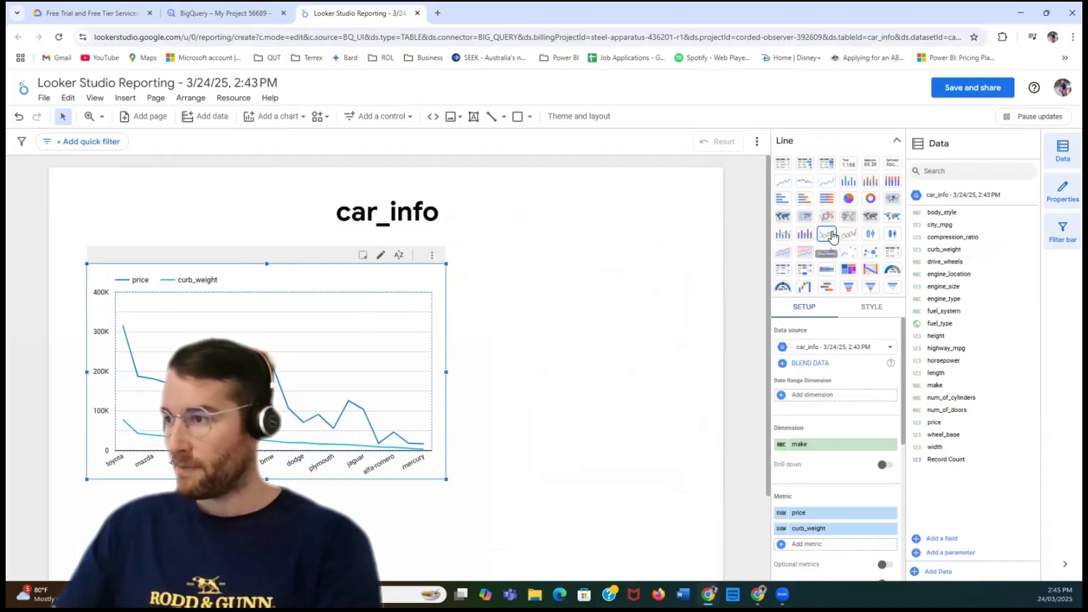
{"action": "left_click", "coordinate": [783, 234]}
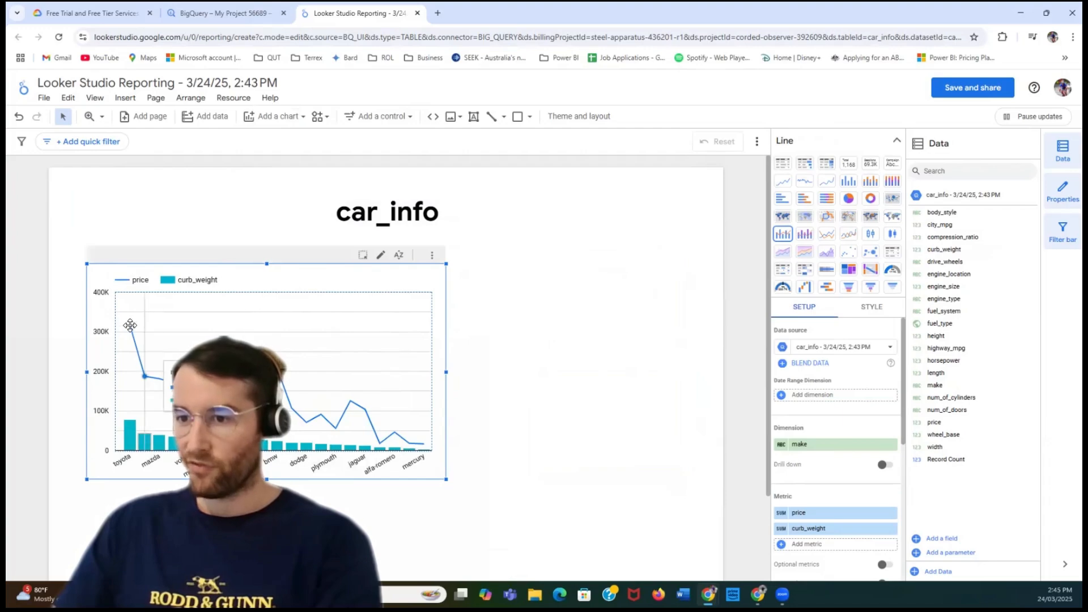
{"action": "left_click_drag", "start_coordinate": [446, 479], "coordinate": [542, 496]}
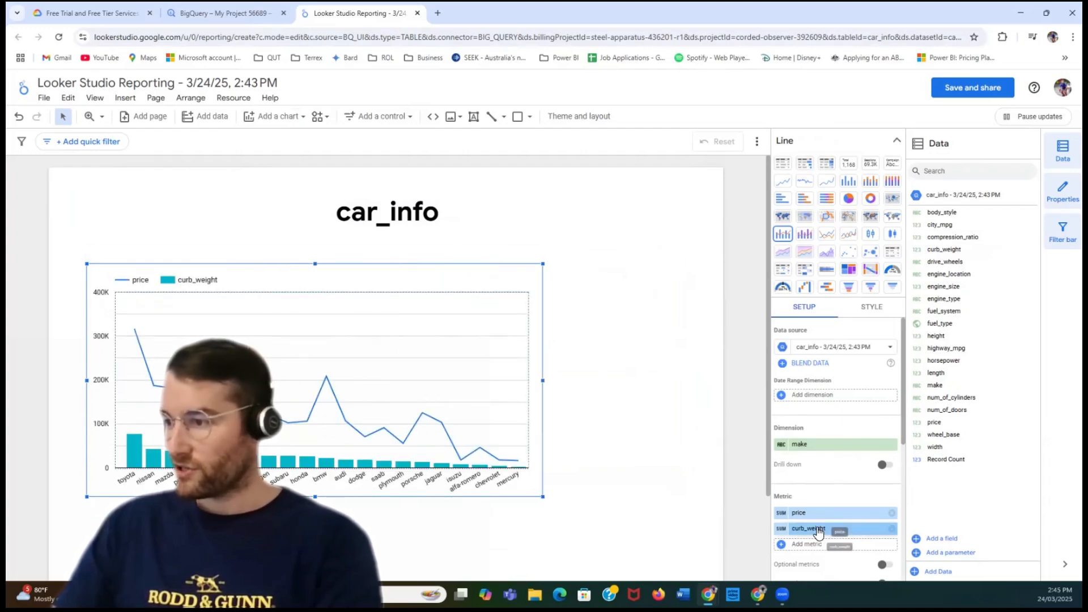
- Replace the combo chart's curb_weight metric with engine_size, reordering the metrics so that price comes first
{"action": "left_click_drag", "start_coordinate": [818, 531], "coordinate": [818, 515]}
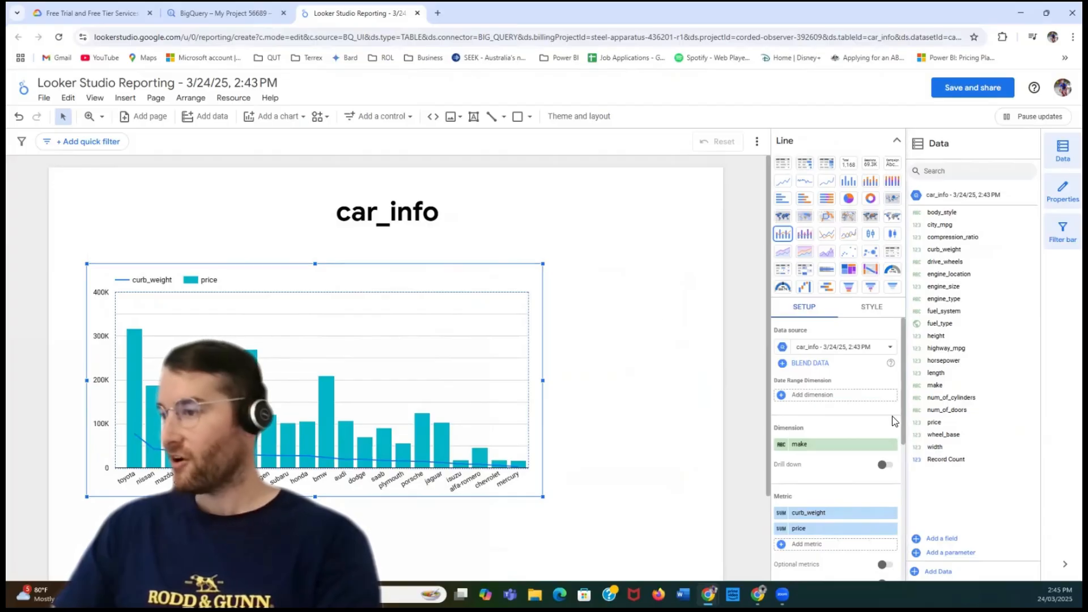
{"action": "left_click", "coordinate": [892, 517]}
{"action": "left_click_drag", "start_coordinate": [964, 287], "coordinate": [830, 546]}
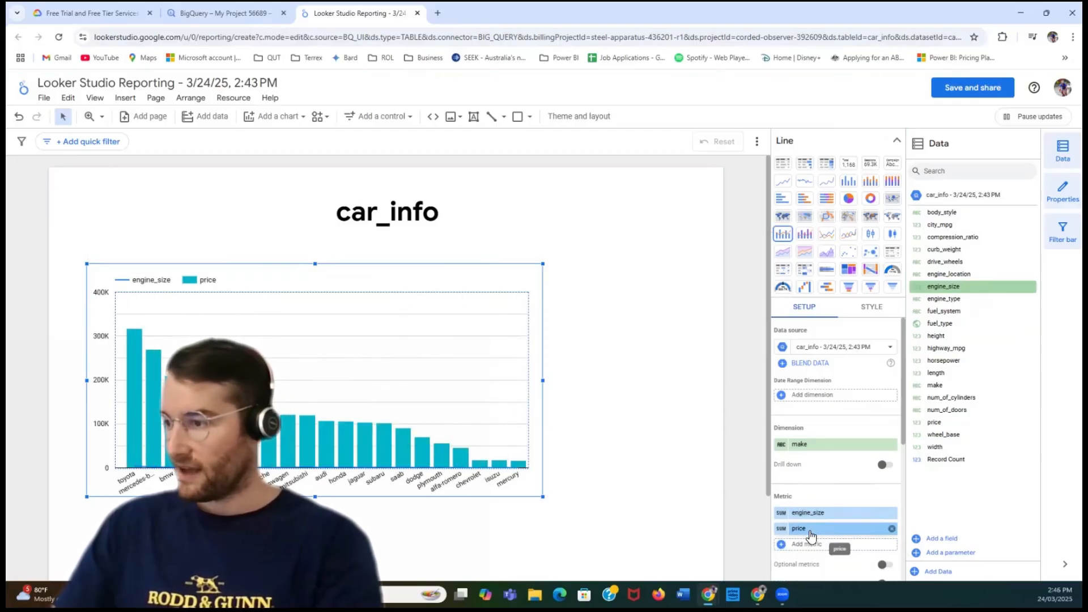
{"action": "left_click_drag", "start_coordinate": [810, 530], "coordinate": [811, 516]}
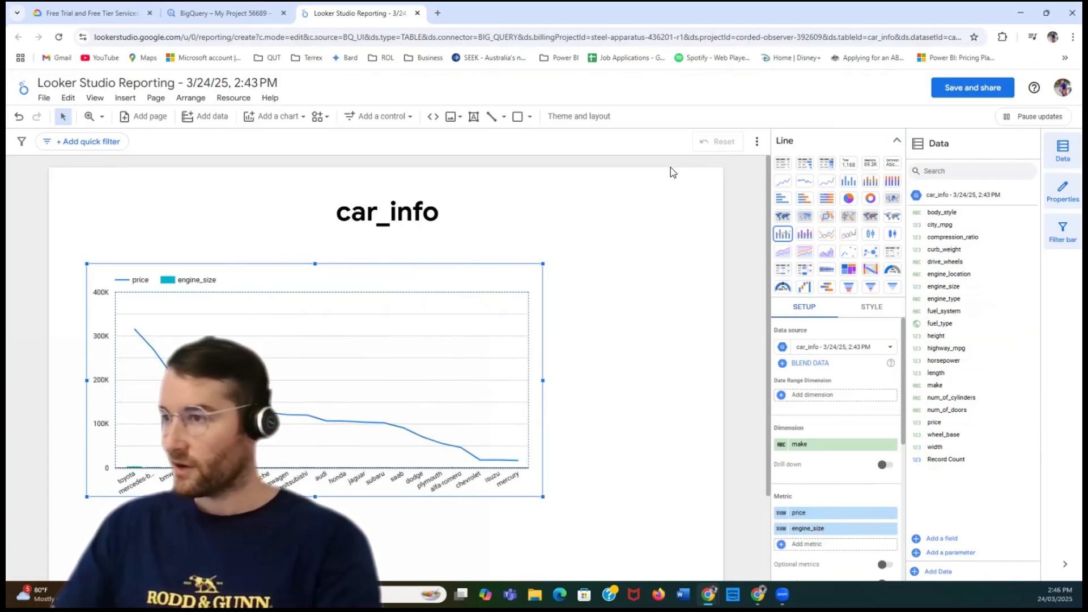
- Convert the price and engine_size combo chart to a line chart
{"action": "left_click", "coordinate": [896, 144]}
{"action": "left_click", "coordinate": [816, 148]}
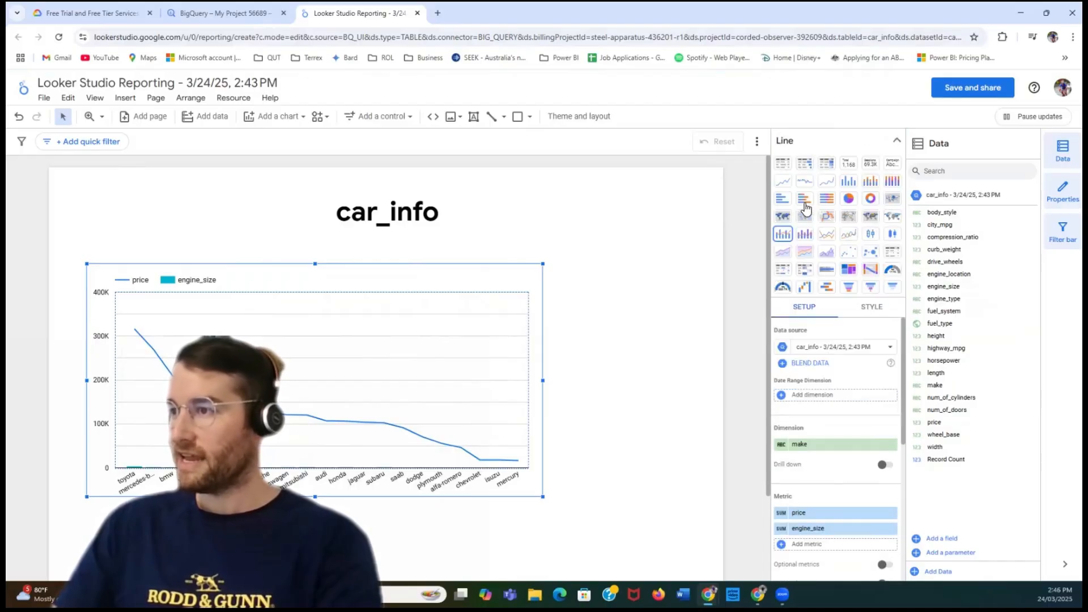
{"action": "left_click", "coordinate": [827, 236]}
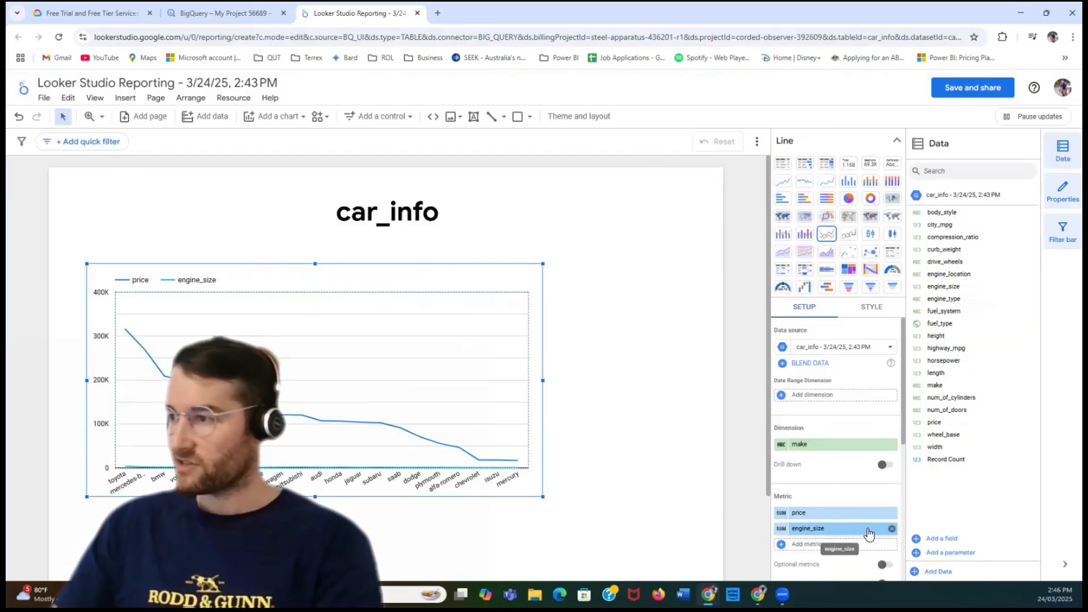
- Replace the line chart's engine_size metric with curb_weight and resize the chart to about two-thirds of the page width
{"action": "left_click", "coordinate": [892, 530]}
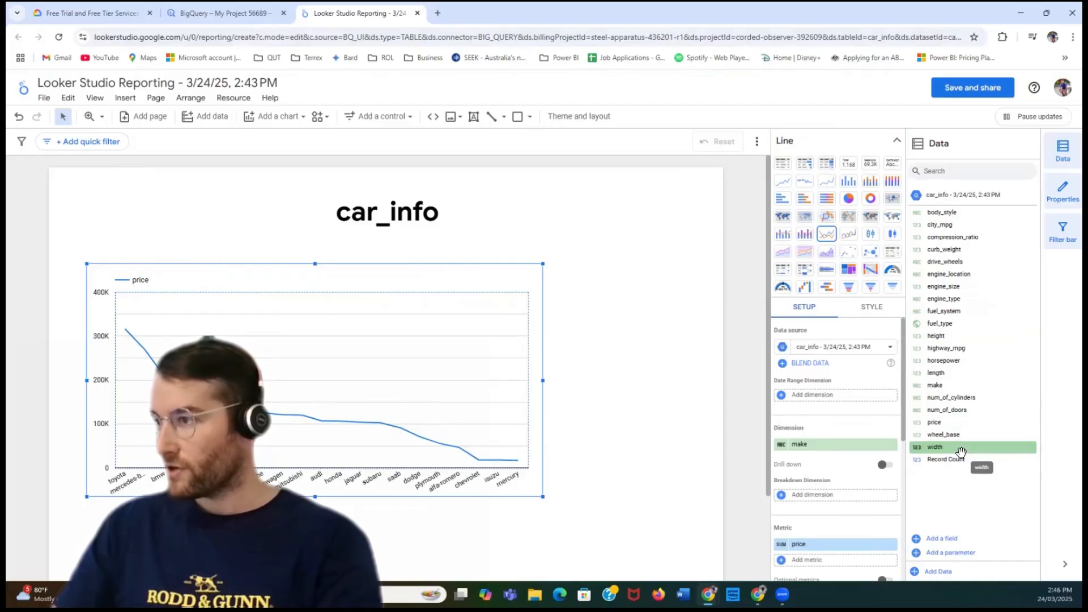
{"action": "left_click_drag", "start_coordinate": [952, 250], "coordinate": [831, 562]}
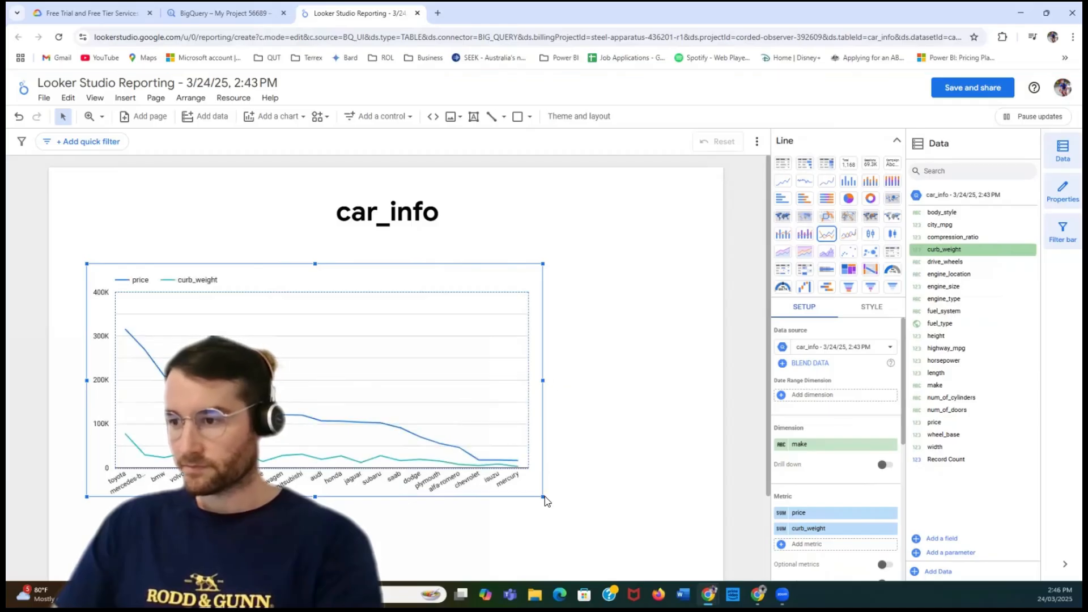
{"action": "left_click_drag", "start_coordinate": [542, 497], "coordinate": [619, 517]}
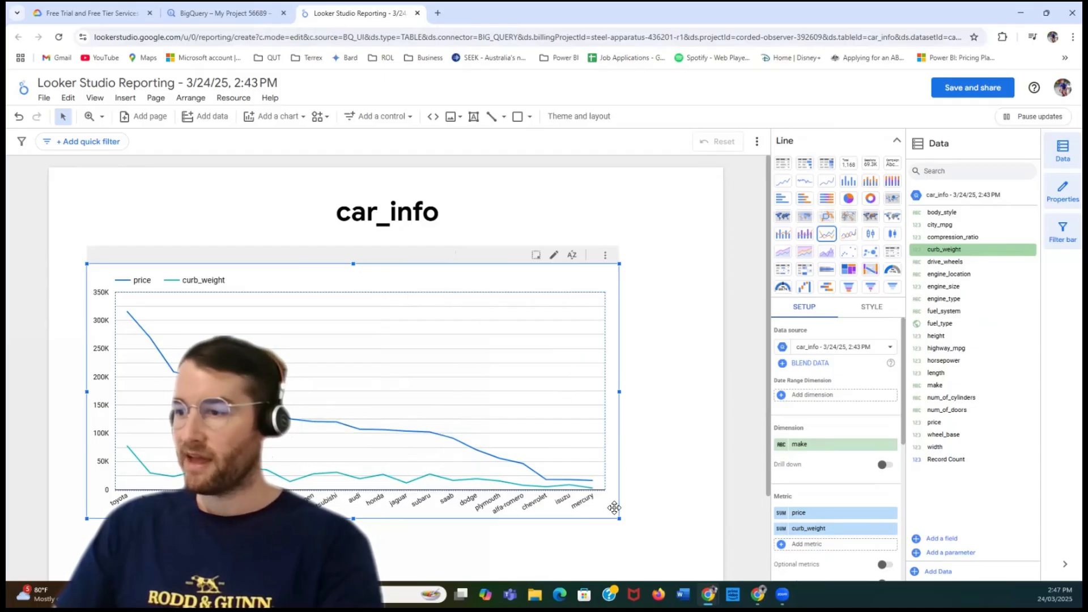
{"action": "left_click_drag", "start_coordinate": [619, 518], "coordinate": [528, 513]}
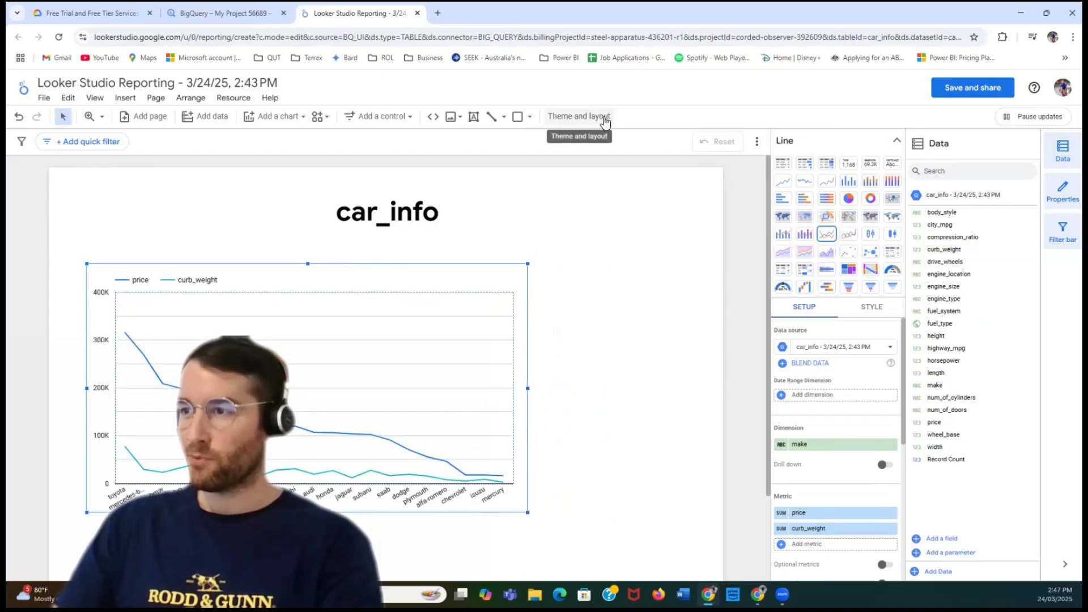
- Apply the Constellation theme to the report and shift the line chart slightly on the page
{"action": "left_click", "coordinate": [604, 116]}
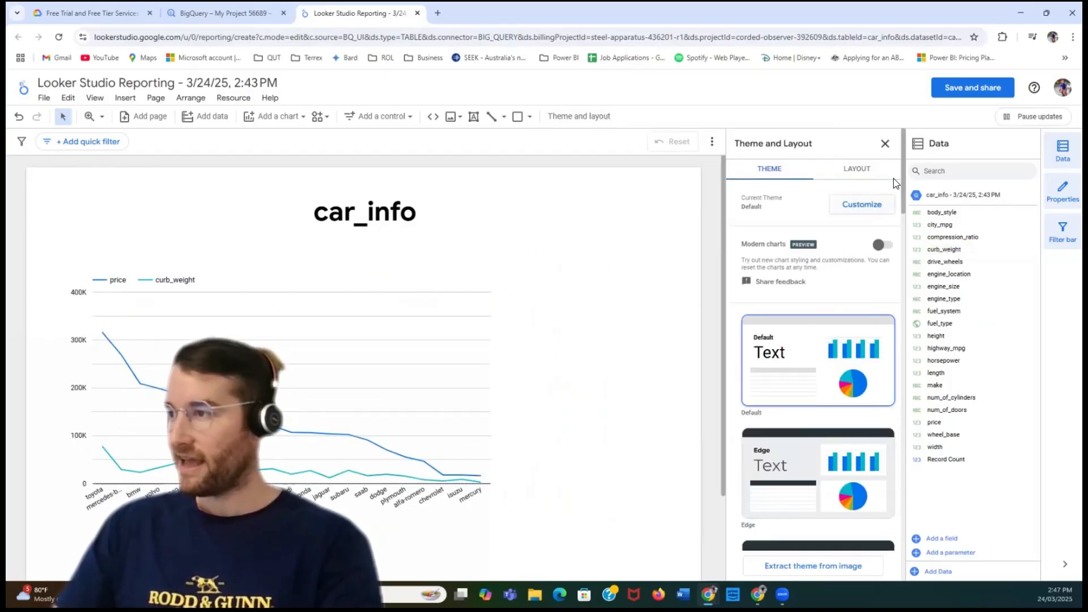
{"action": "left_click_drag", "start_coordinate": [905, 180], "coordinate": [886, 236]}
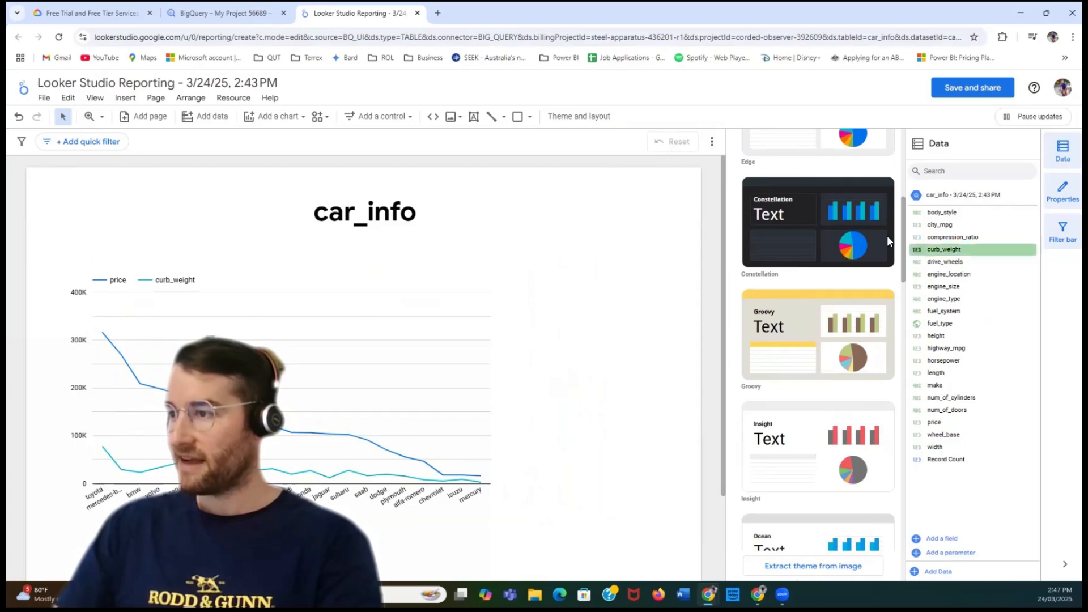
{"action": "left_click", "coordinate": [826, 213]}
{"action": "left_click", "coordinate": [328, 267]}
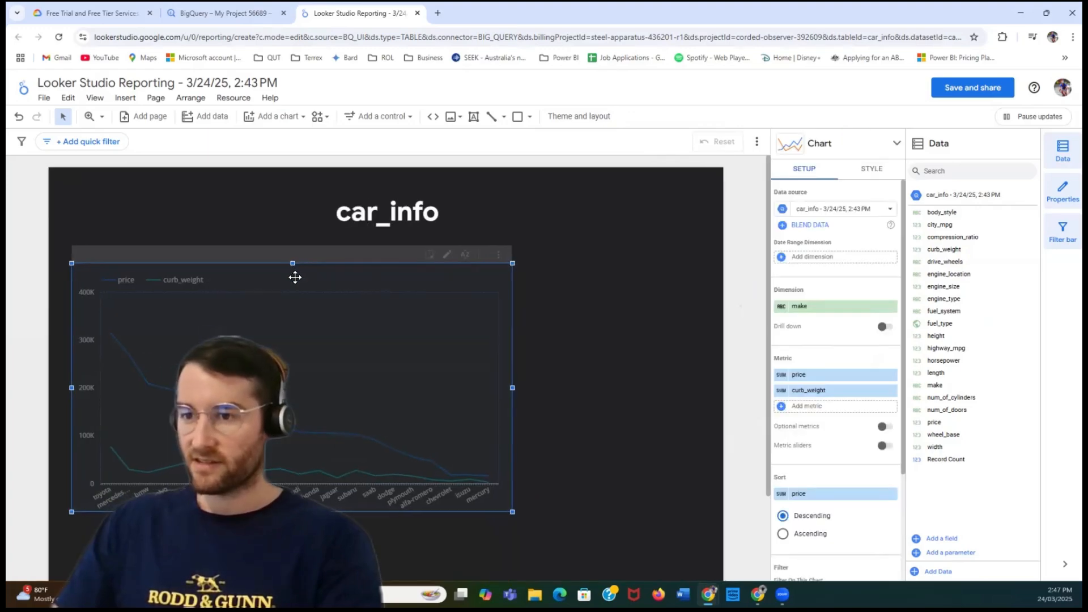
- Replace the report title text with "Car Analysis"
{"action": "double_click", "coordinate": [359, 215]}
{"action": "left_click_drag", "start_coordinate": [481, 204], "coordinate": [375, 203]}
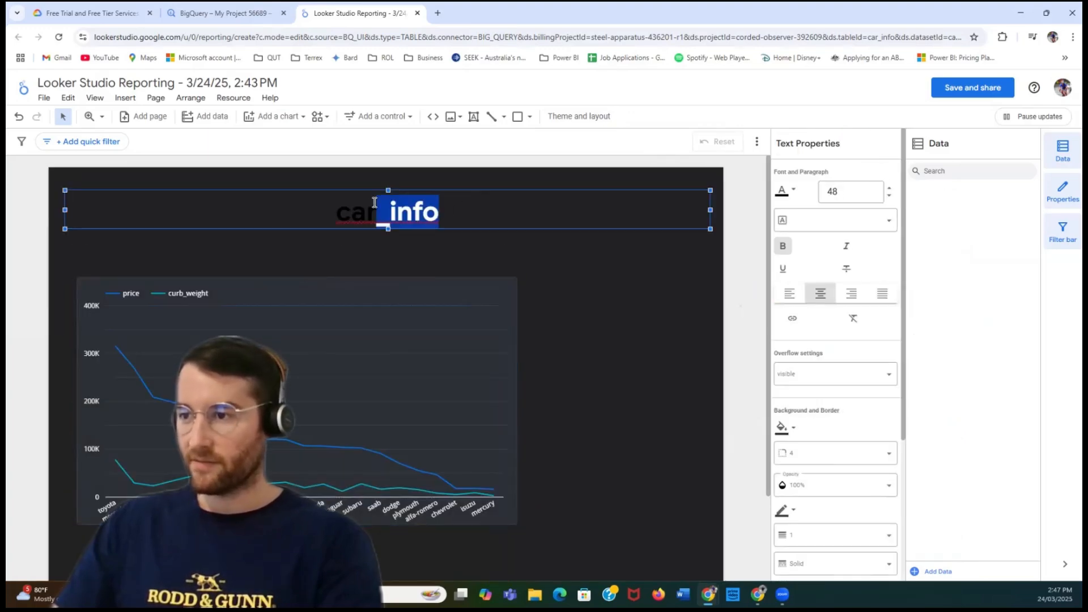
{"action": "left_click", "coordinate": [468, 211]}
{"action": "key", "text": "ctrl+a"}
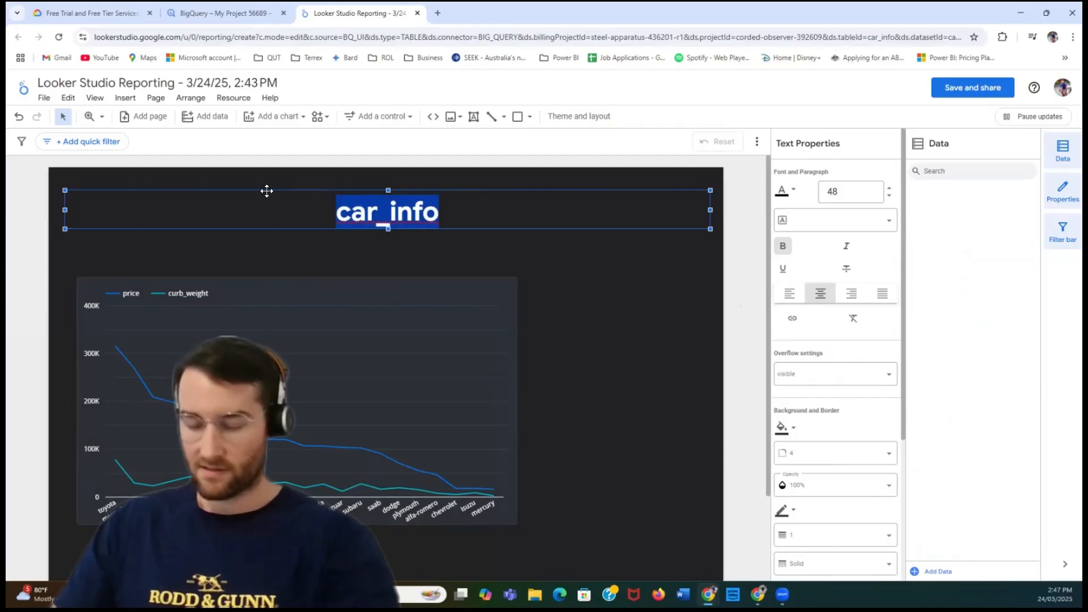
{"action": "type", "text": "Car Analysis"}
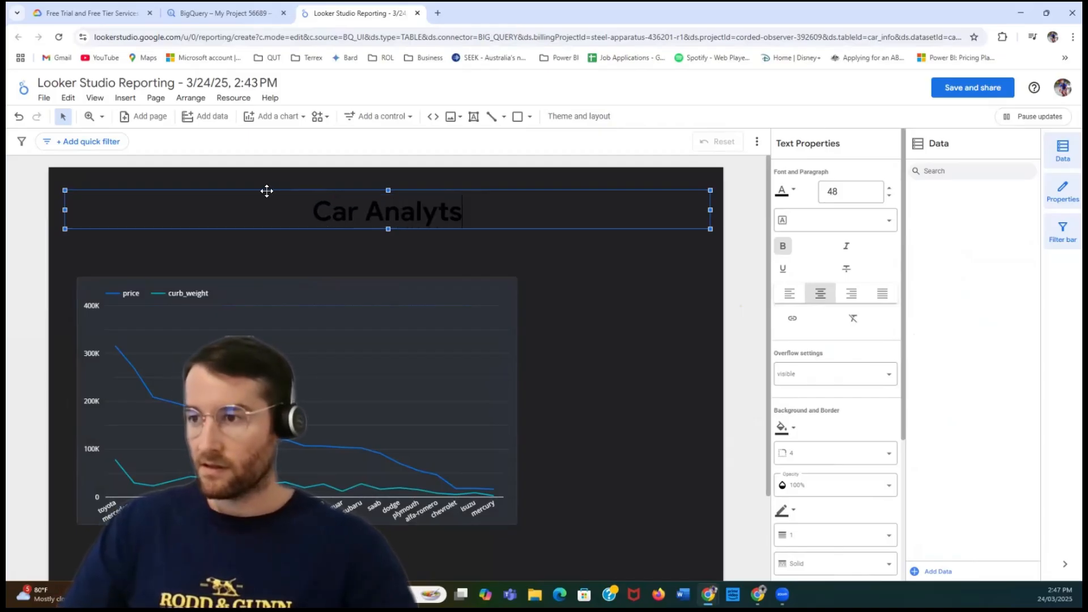
- Set the font color of the whole "Car Analysis" title to white
{"action": "left_click", "coordinate": [789, 193]}
{"action": "left_click", "coordinate": [951, 198]}
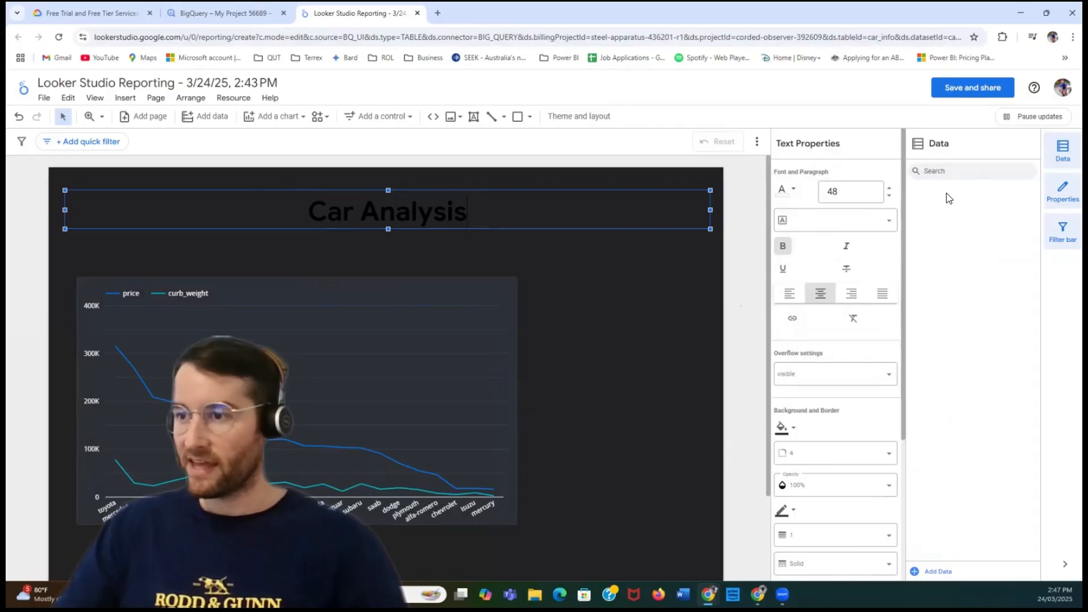
{"action": "key", "text": "ctrl+a"}
{"action": "left_click", "coordinate": [789, 193]}
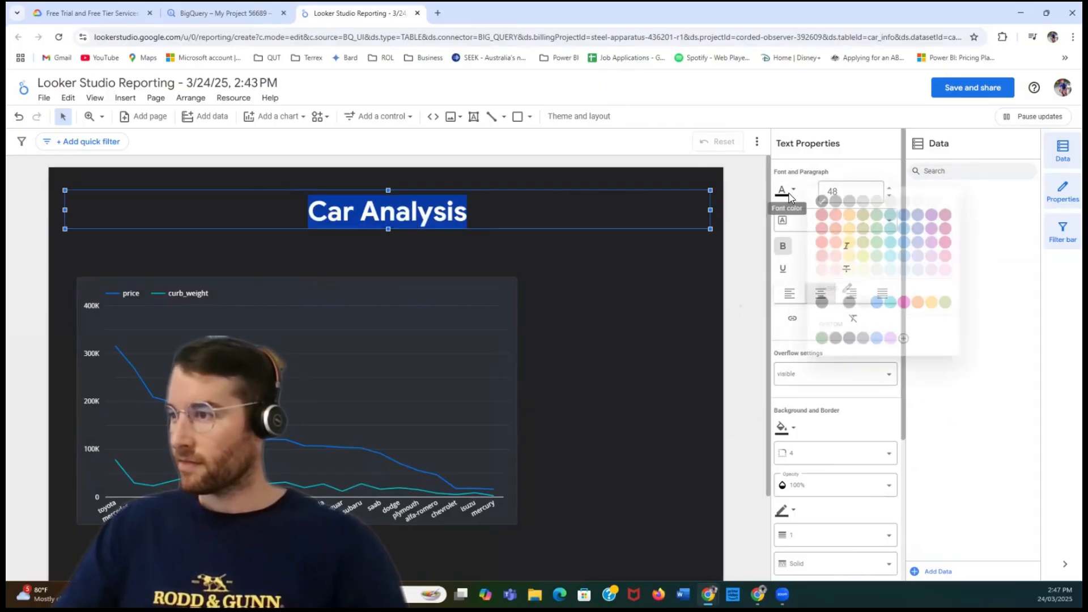
{"action": "left_click", "coordinate": [952, 200]}
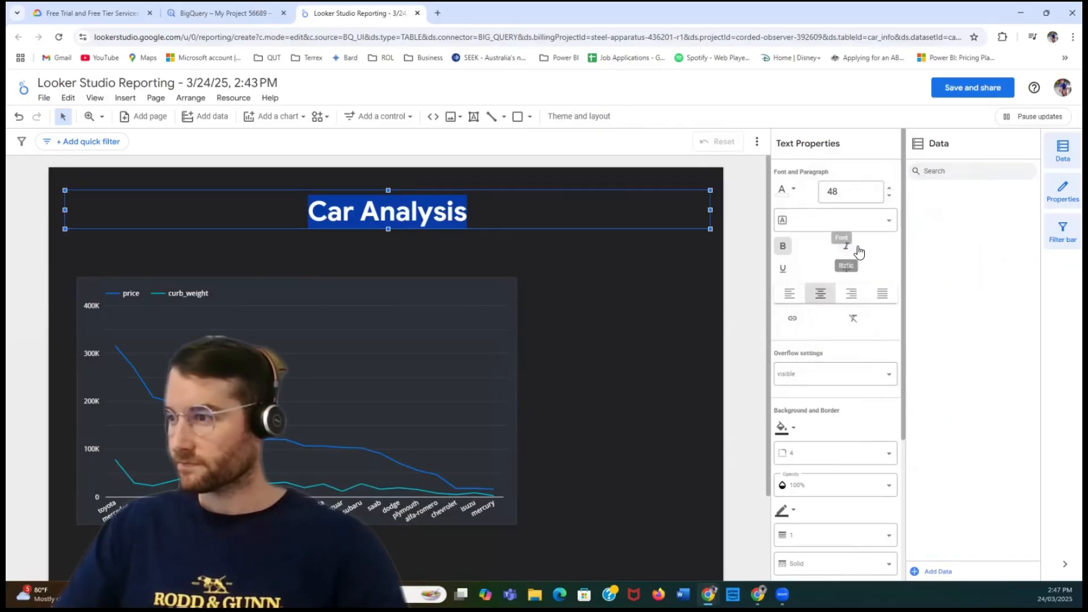
- Set the border style of the "Car Analysis" title box to Dashed
{"action": "scroll", "coordinate": [859, 266], "scroll_direction": "down", "scroll_amount": 3}
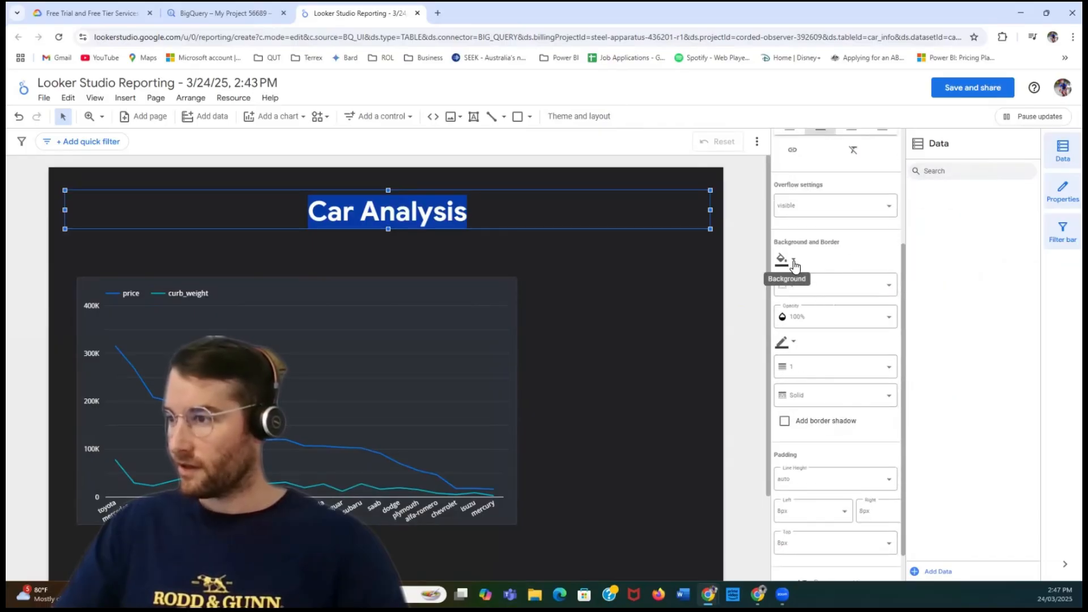
{"action": "scroll", "coordinate": [859, 292], "scroll_direction": "down", "scroll_amount": 1}
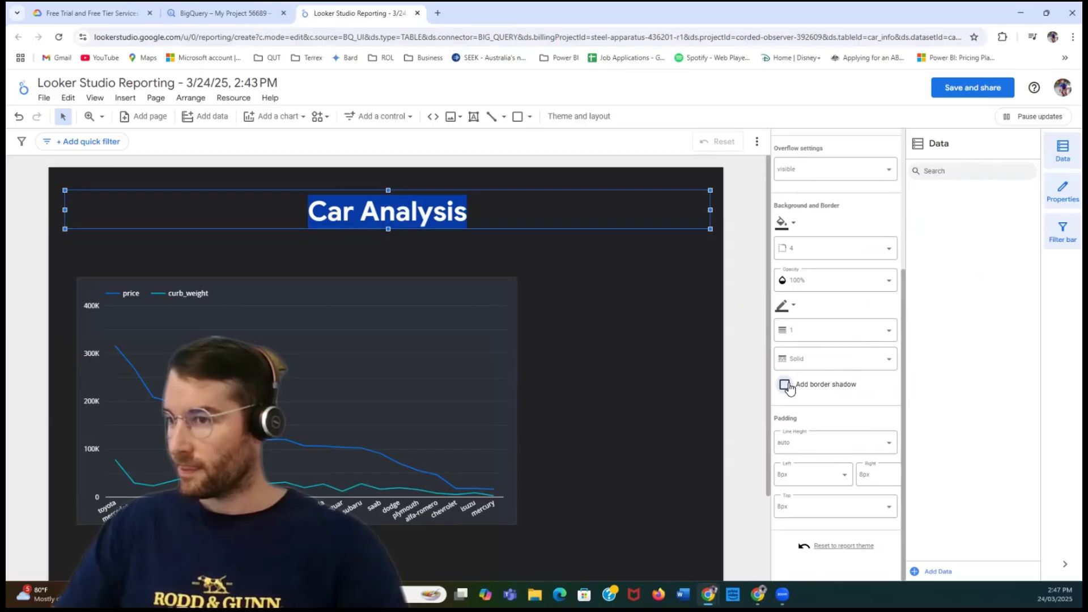
{"action": "left_click", "coordinate": [837, 357]}
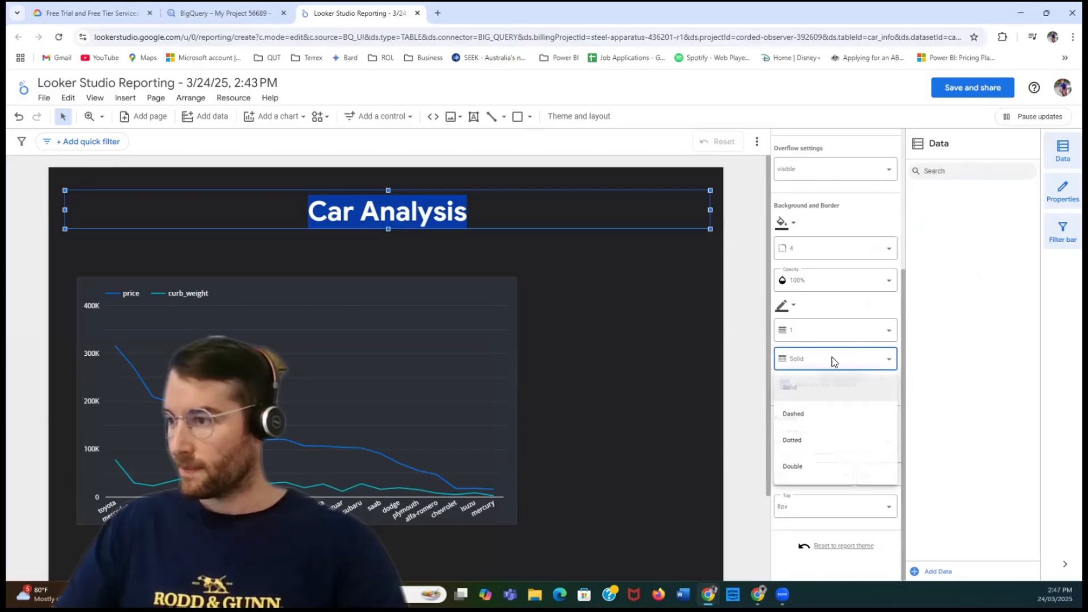
{"action": "left_click", "coordinate": [816, 420]}
{"action": "left_click", "coordinate": [602, 322]}
{"action": "left_click", "coordinate": [488, 207]}
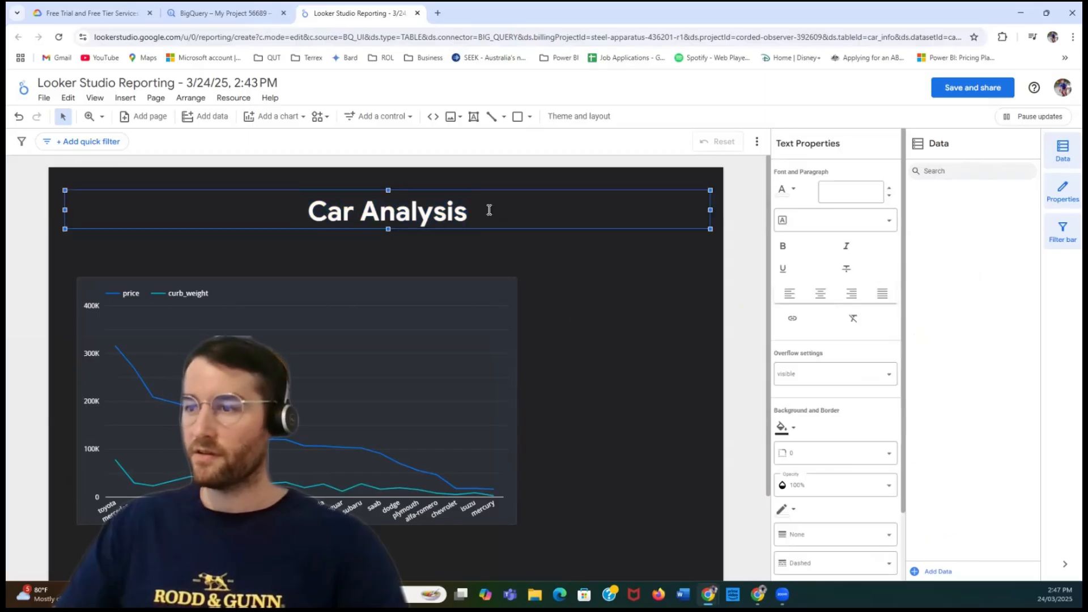
- Move the price and curb_weight line chart up to sit just below the title, aligned with the title box's edge
{"action": "left_click", "coordinate": [562, 260]}
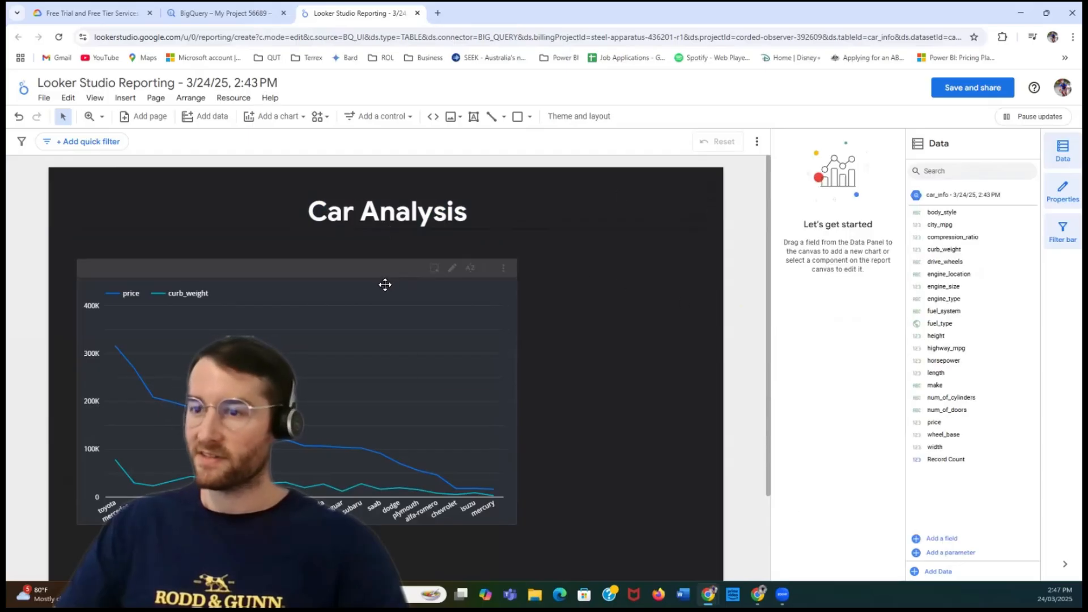
{"action": "left_click_drag", "start_coordinate": [359, 284], "coordinate": [347, 254]}
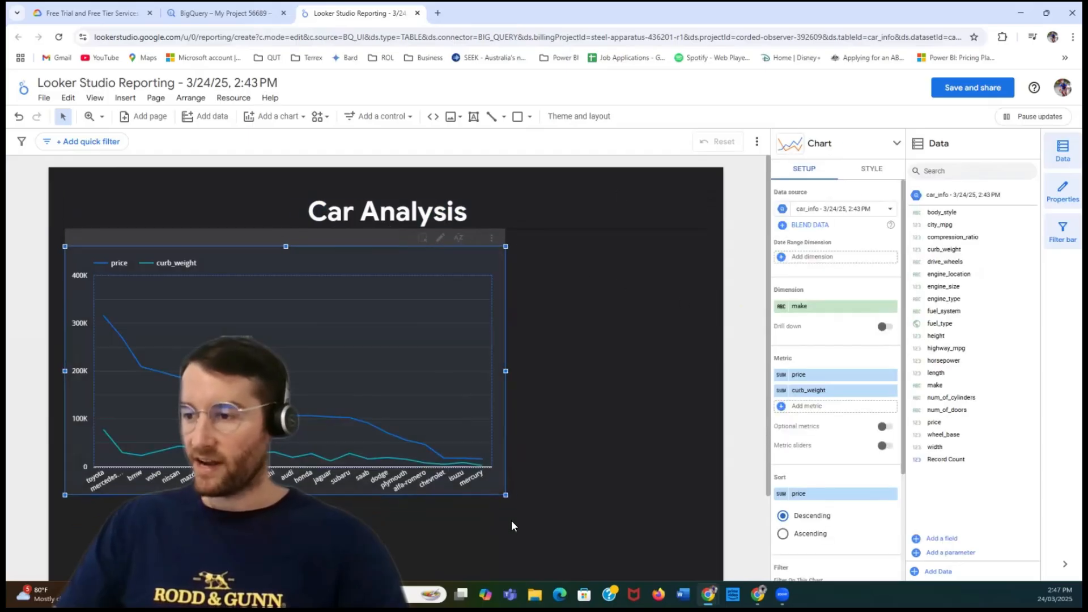
- Shrink the price and curb_weight line chart to about half the page width and position it slightly lower beneath the title
{"action": "mouse_move", "coordinate": [506, 497]}
{"action": "left_mouse_down"}
{"action": "mouse_move", "coordinate": [375, 442]}
{"action": "mouse_move", "coordinate": [389, 417]}
{"action": "left_mouse_up"}
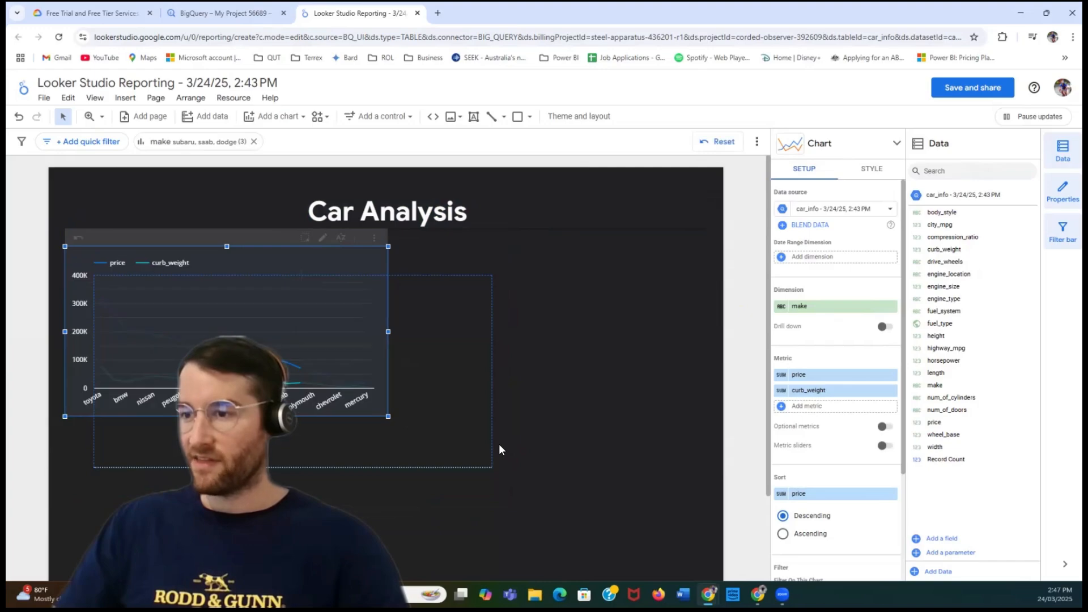
{"action": "left_click", "coordinate": [580, 391]}
{"action": "left_click_drag", "start_coordinate": [301, 260], "coordinate": [251, 269]}
{"action": "left_click", "coordinate": [688, 245]}
{"action": "left_click", "coordinate": [579, 273]}
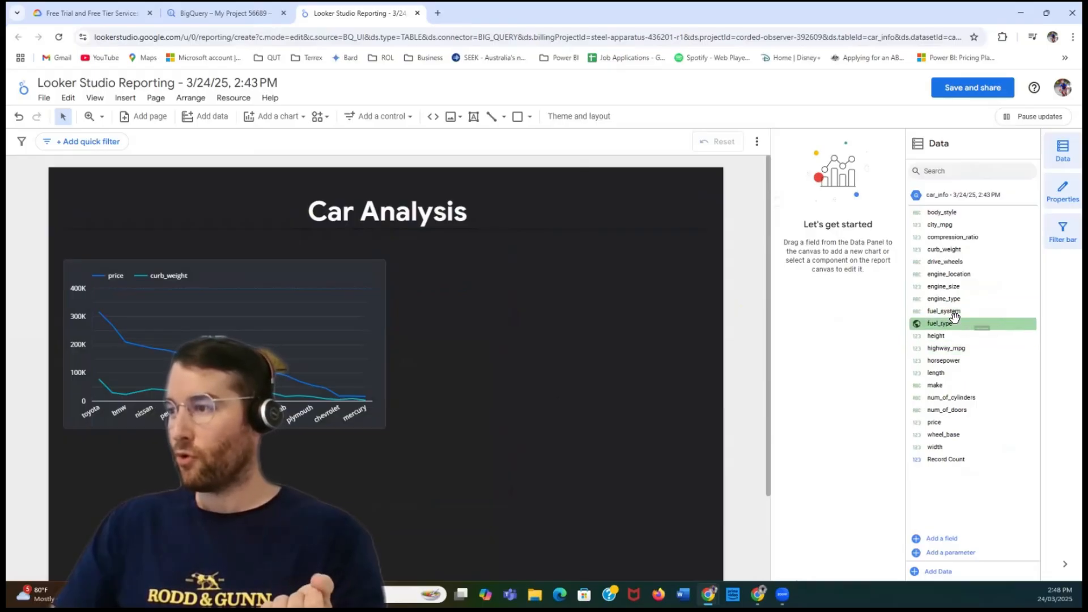
- Add a fuel_type drop-down list control beside the line chart, using a temporary fuel_type map as its basis, and delete the map
{"action": "left_click_drag", "start_coordinate": [951, 321], "coordinate": [466, 355]}
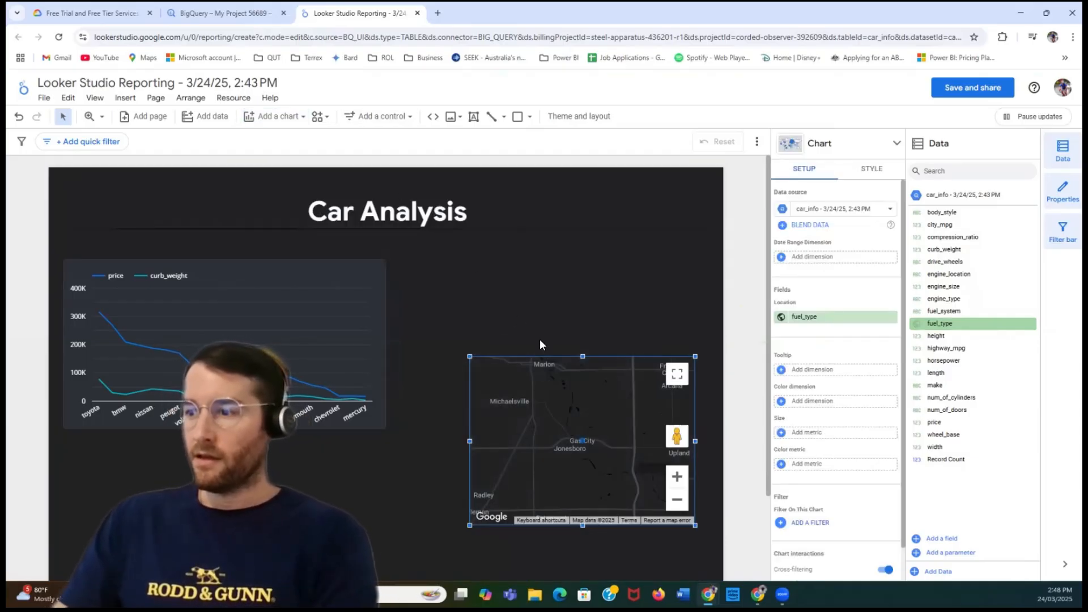
{"action": "left_click", "coordinate": [405, 117]}
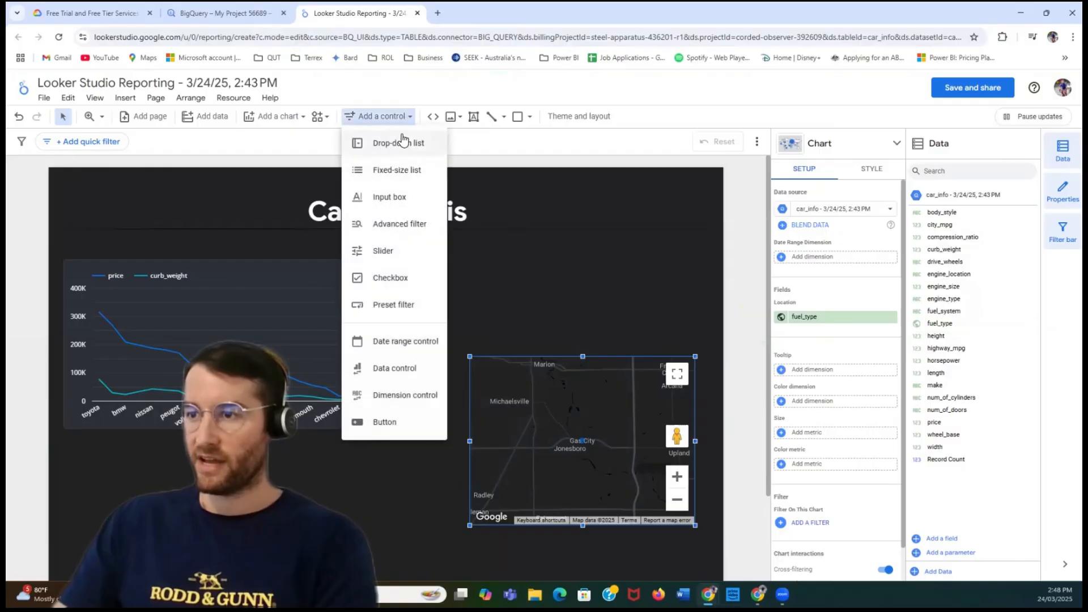
{"action": "left_click", "coordinate": [400, 143]}
{"action": "left_click", "coordinate": [480, 316]}
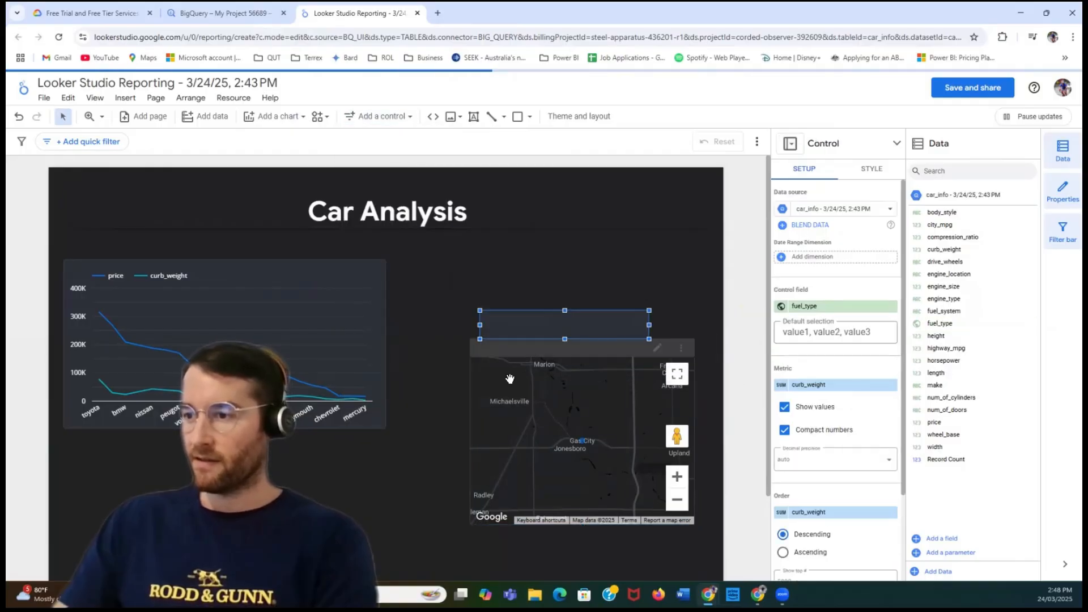
{"action": "left_click", "coordinate": [482, 369]}
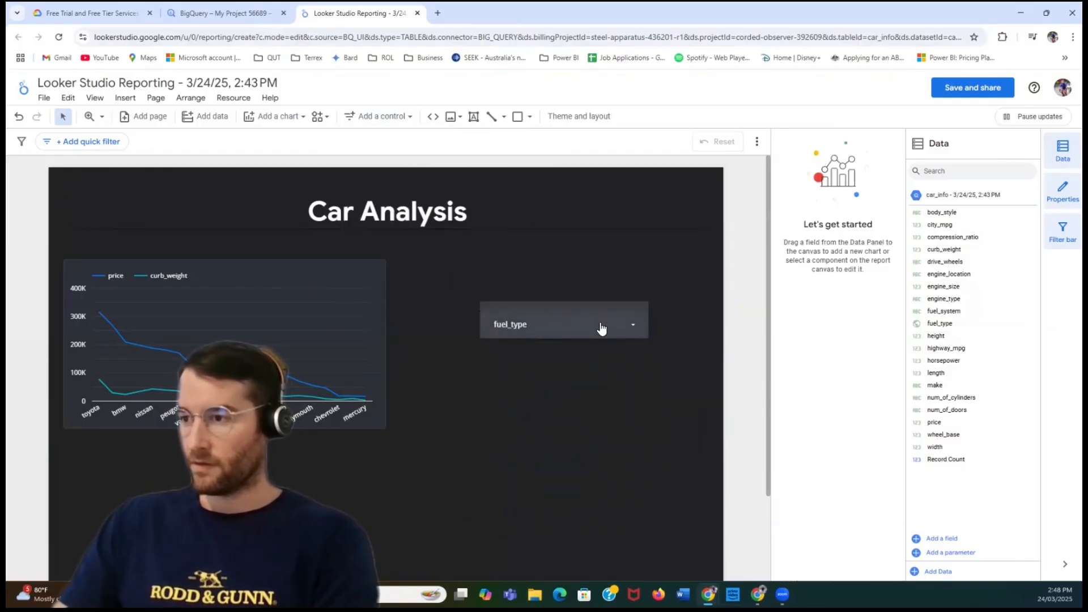
- Test the fuel_type control by filtering the line chart to gas only and diesel only, ending with both values selected
{"action": "left_click", "coordinate": [630, 327]}
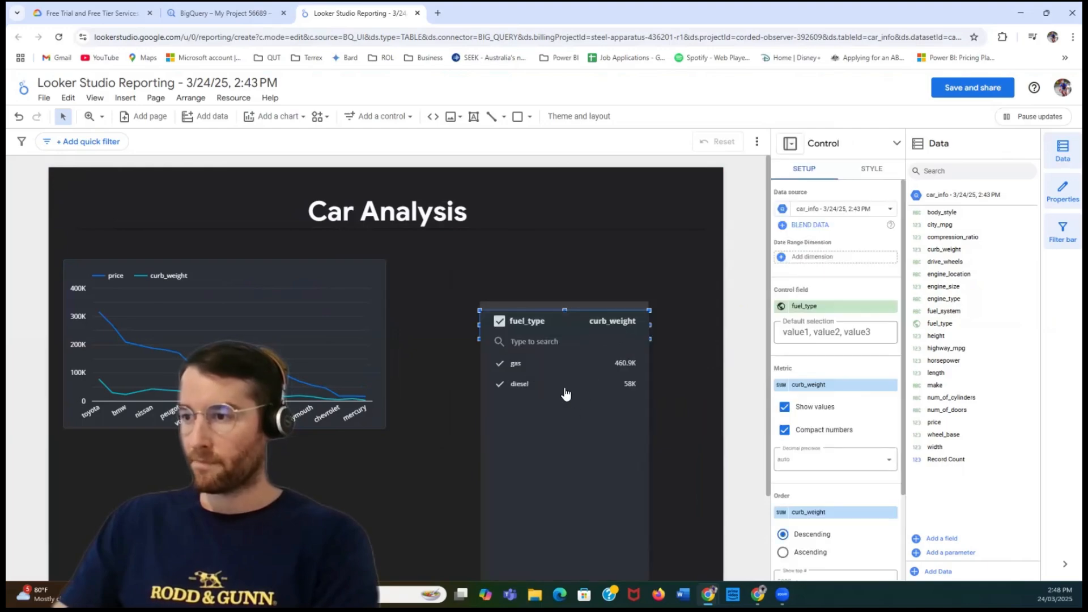
{"action": "left_click", "coordinate": [499, 383]}
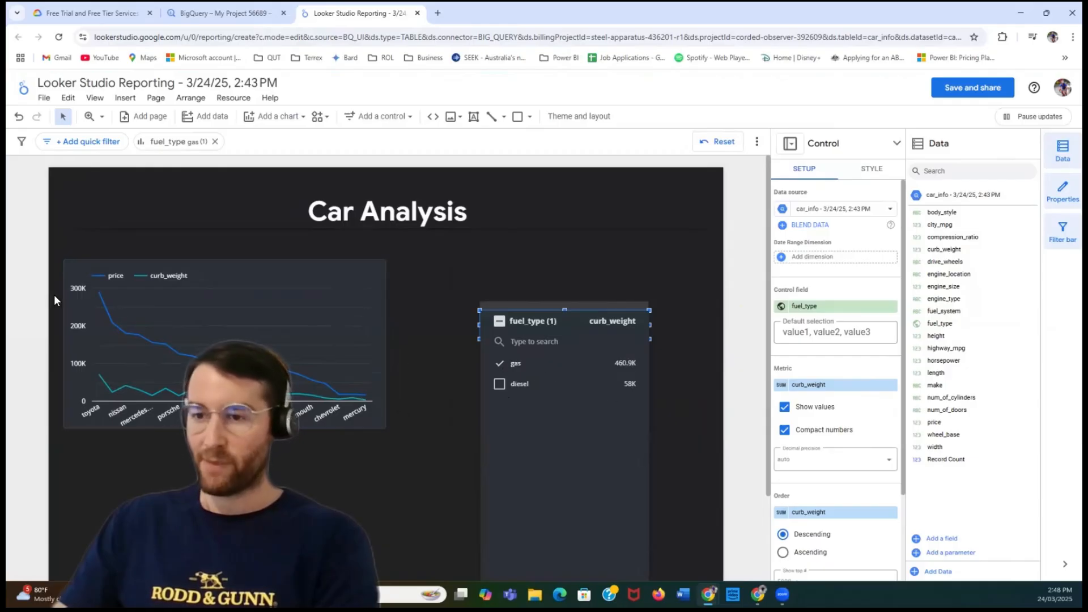
{"action": "left_click", "coordinate": [501, 385]}
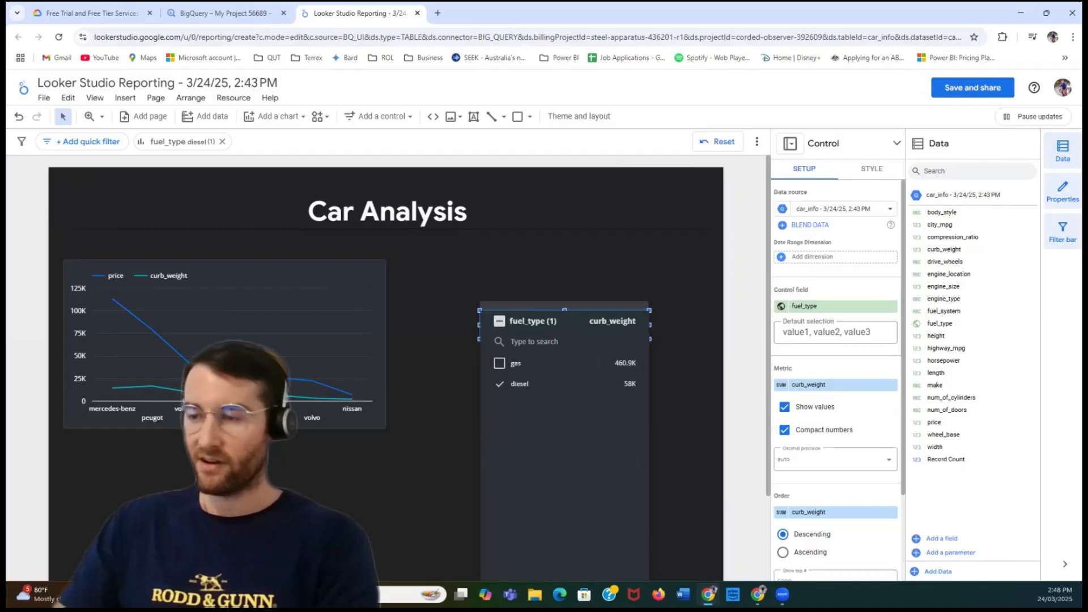
{"action": "left_click", "coordinate": [499, 364]}
{"action": "left_click", "coordinate": [503, 387]}
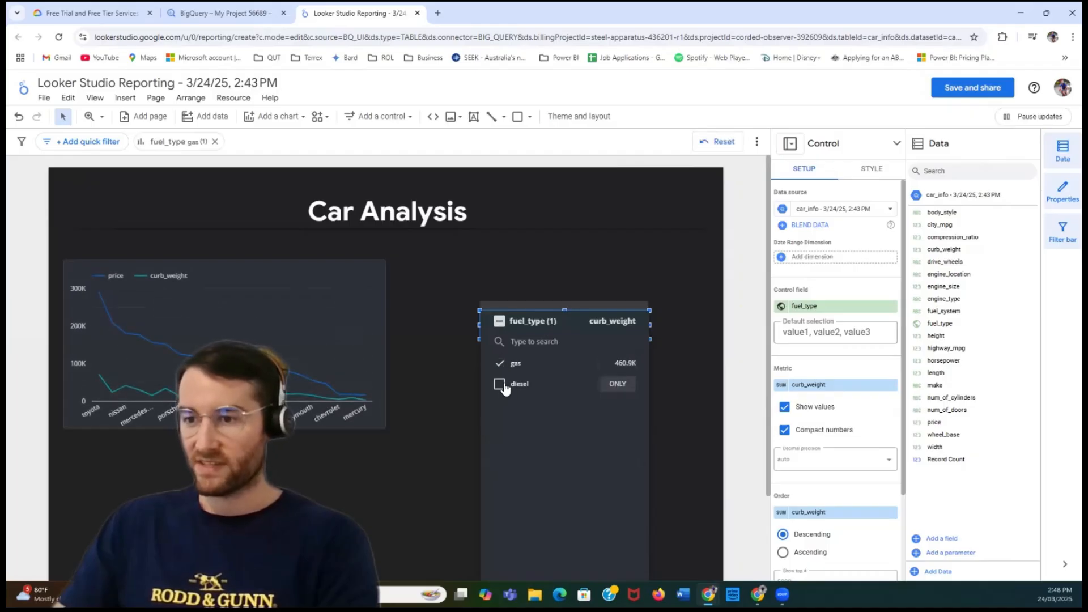
{"action": "left_click", "coordinate": [501, 364]}
{"action": "left_click", "coordinate": [499, 363]}
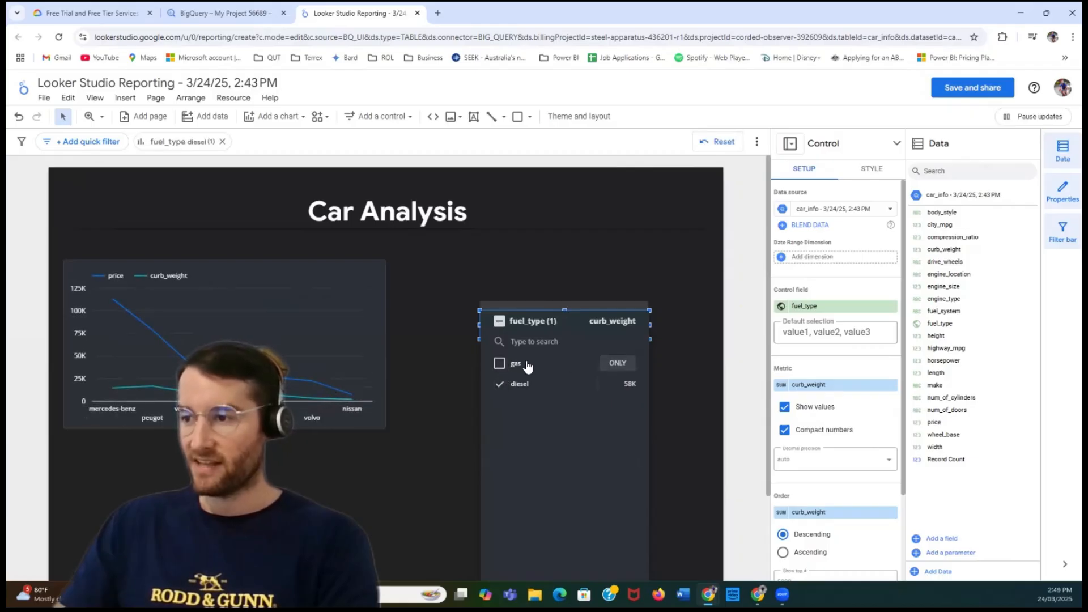
{"action": "left_click", "coordinate": [499, 363]}
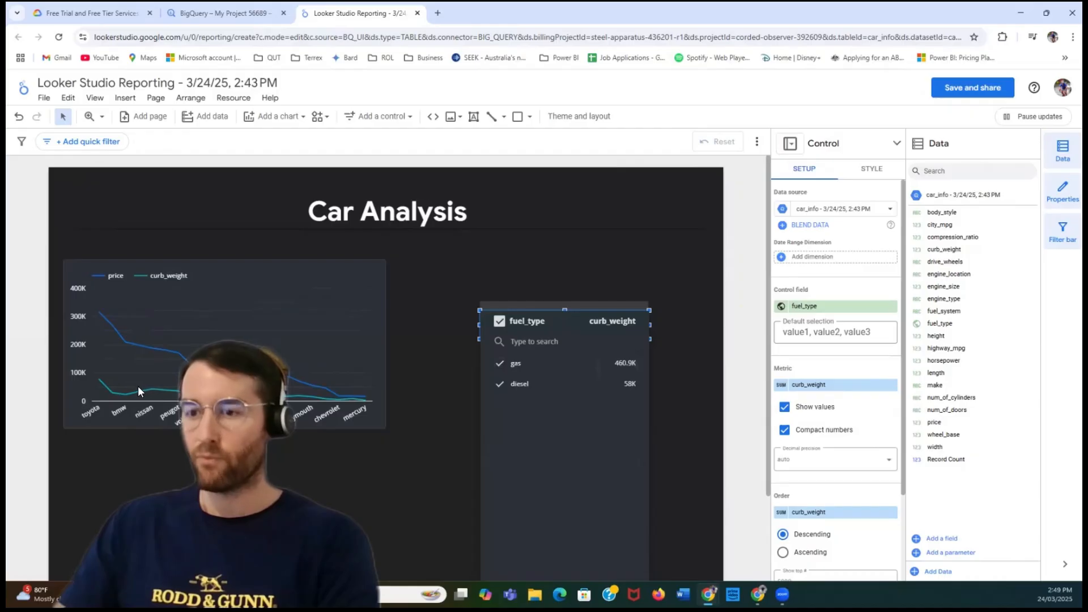
{"action": "left_click", "coordinate": [536, 270]}
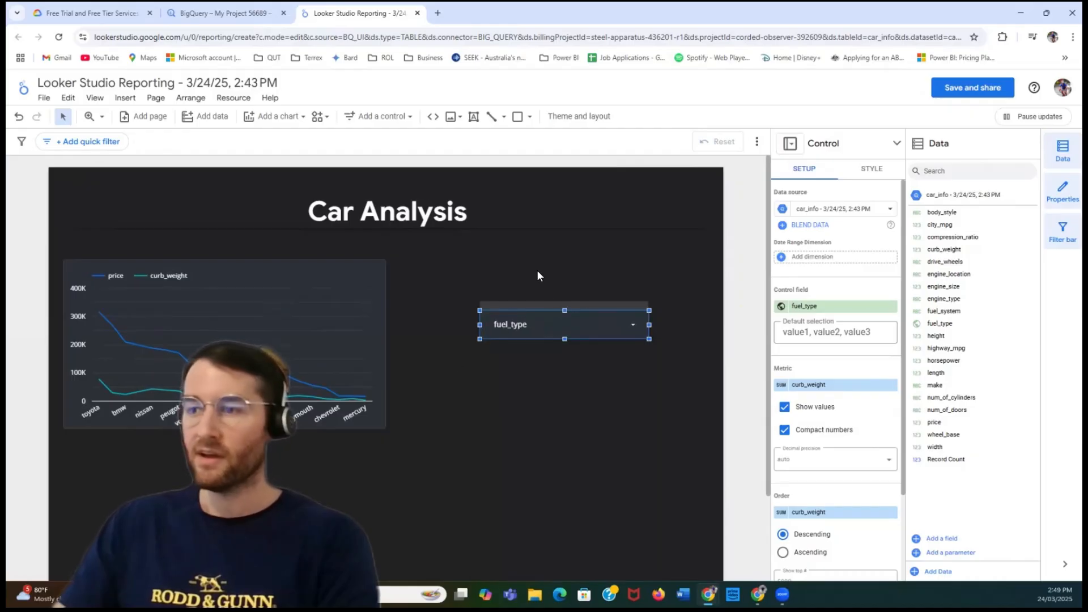
- Move the fuel_type drop-down control directly below the line chart, lined up with the chart's outer edge
{"action": "left_click_drag", "start_coordinate": [556, 322], "coordinate": [138, 469]}
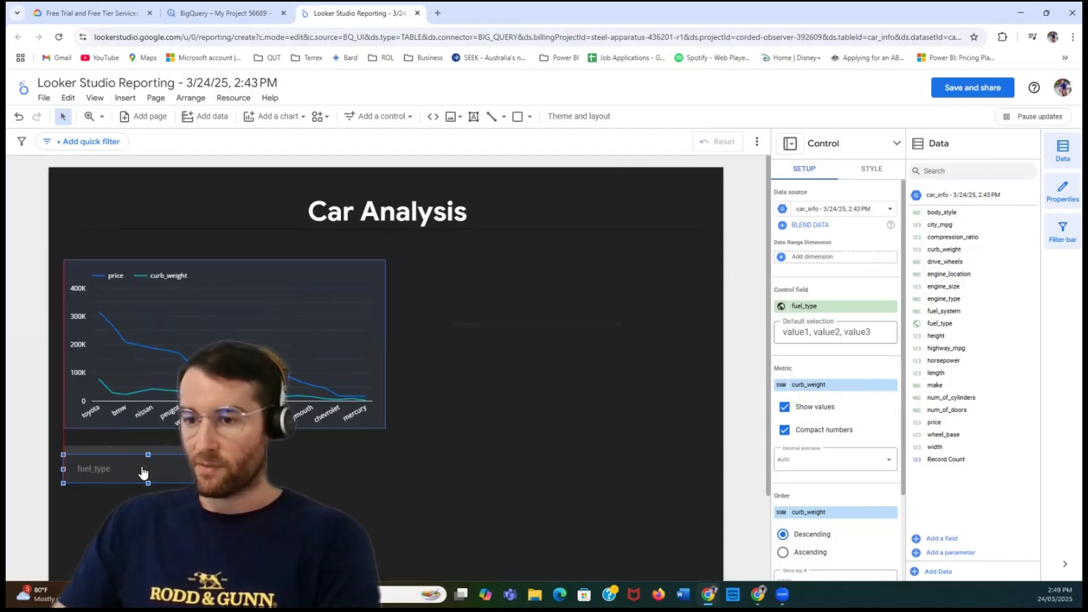
{"action": "left_click", "coordinate": [141, 470]}
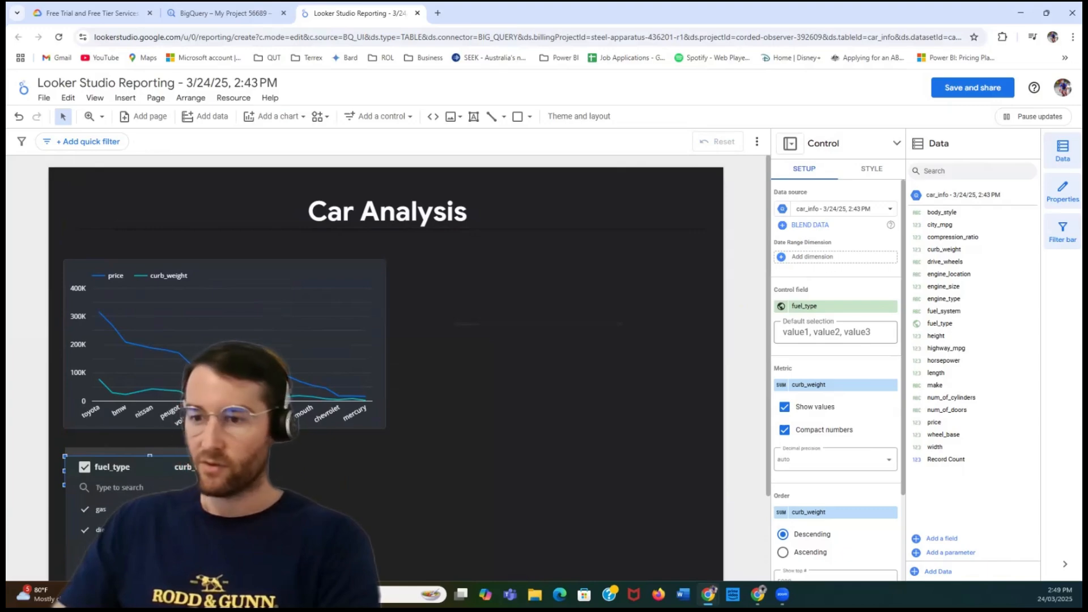
{"action": "left_click", "coordinate": [328, 471]}
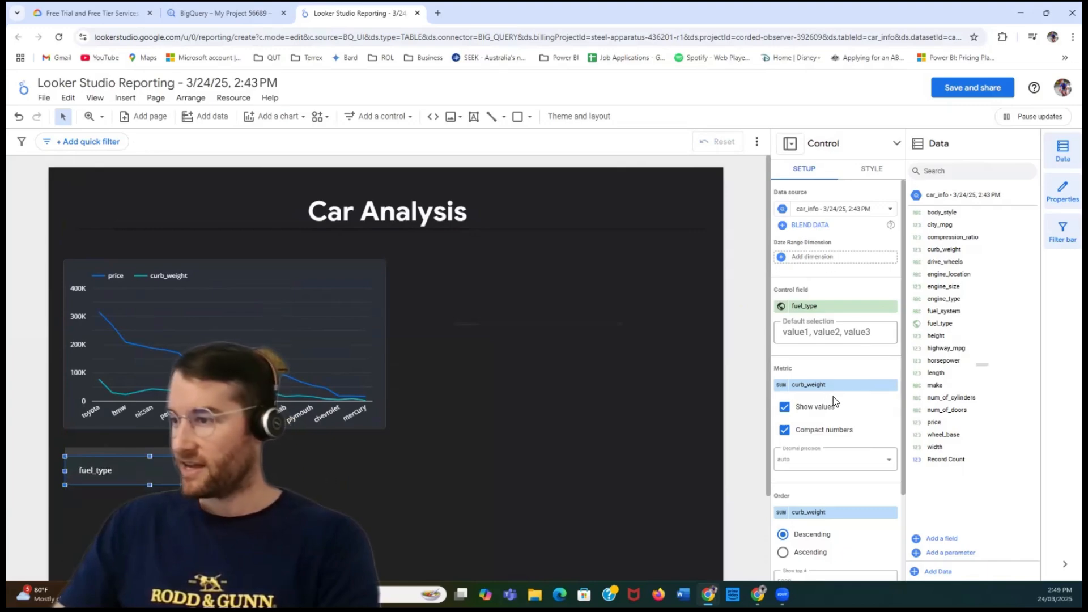
{"action": "scroll", "coordinate": [839, 405], "scroll_direction": "down", "scroll_amount": 3}
{"action": "scroll", "coordinate": [814, 391], "scroll_direction": "up", "scroll_amount": 3}
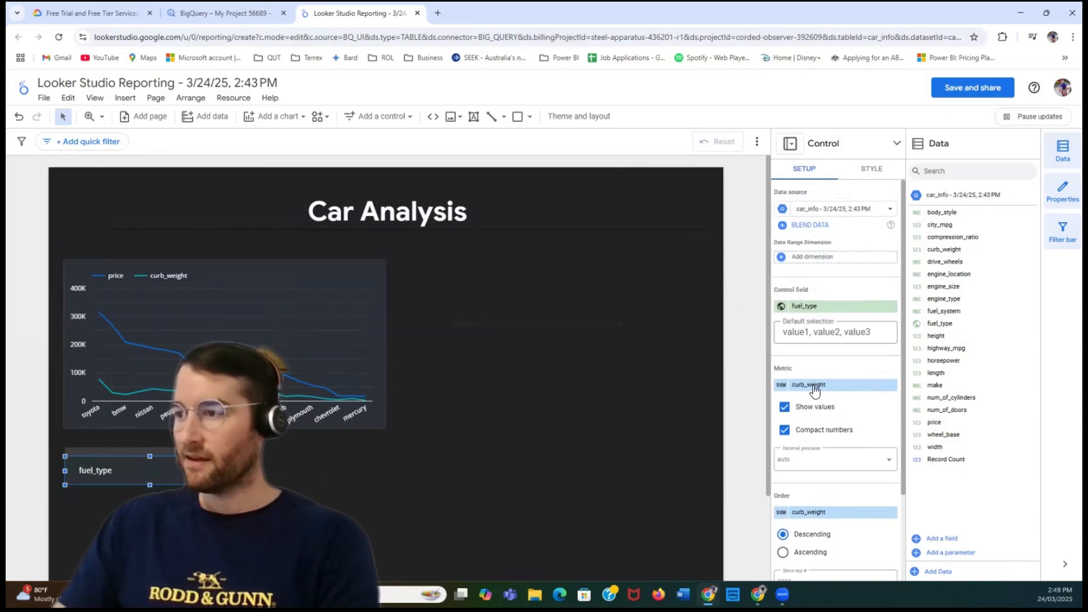
{"action": "left_click", "coordinate": [493, 291]}
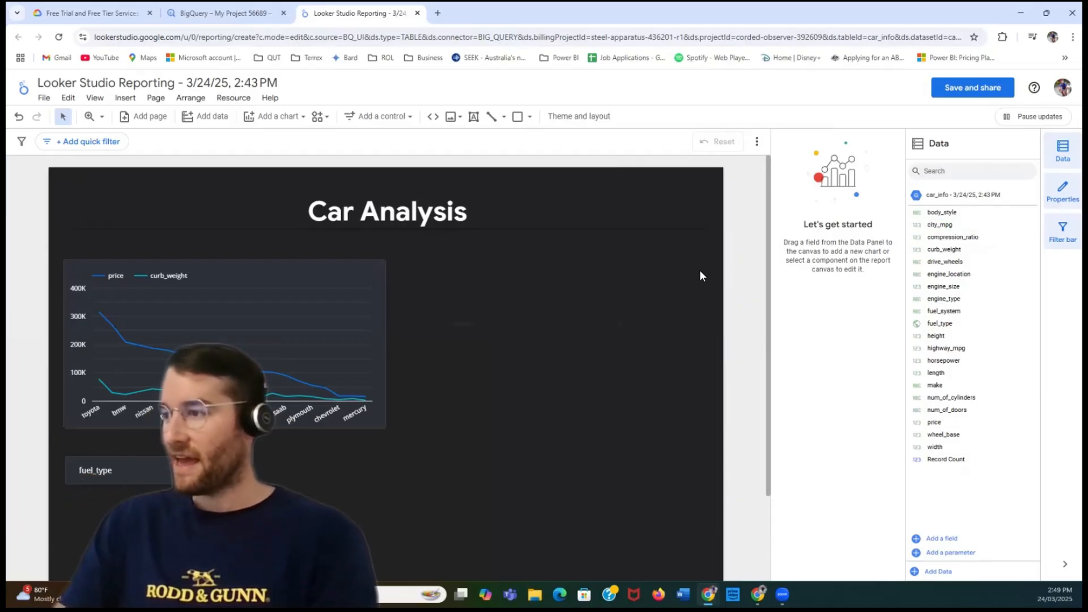
- Add horsepower to the canvas beside the line chart, enlarge its scorecard, and convert it to a column chart by make
{"action": "left_click_drag", "start_coordinate": [943, 360], "coordinate": [503, 294]}
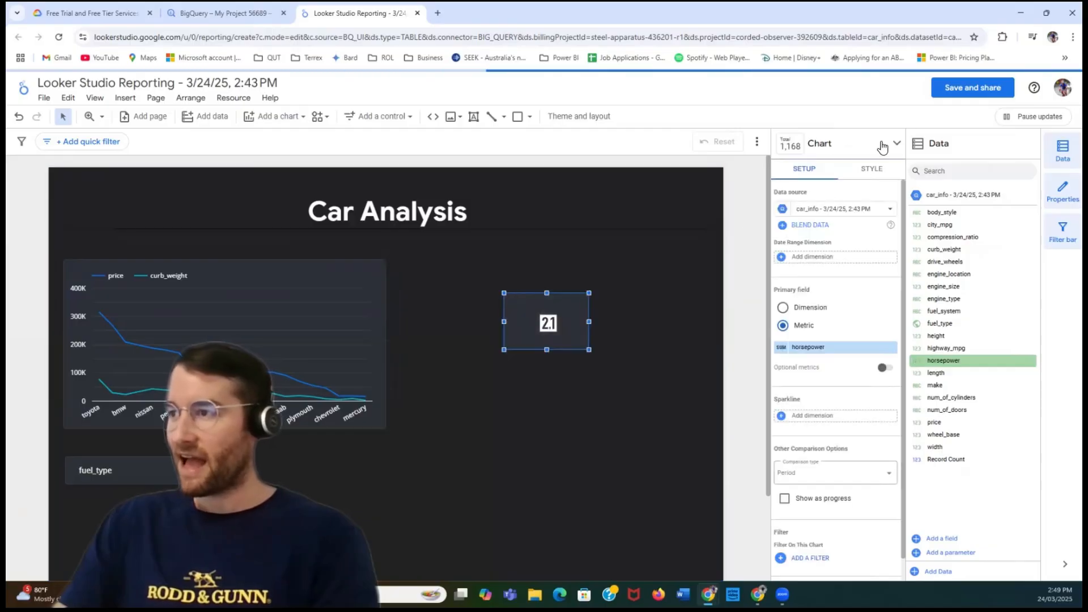
{"action": "left_click", "coordinate": [892, 146]}
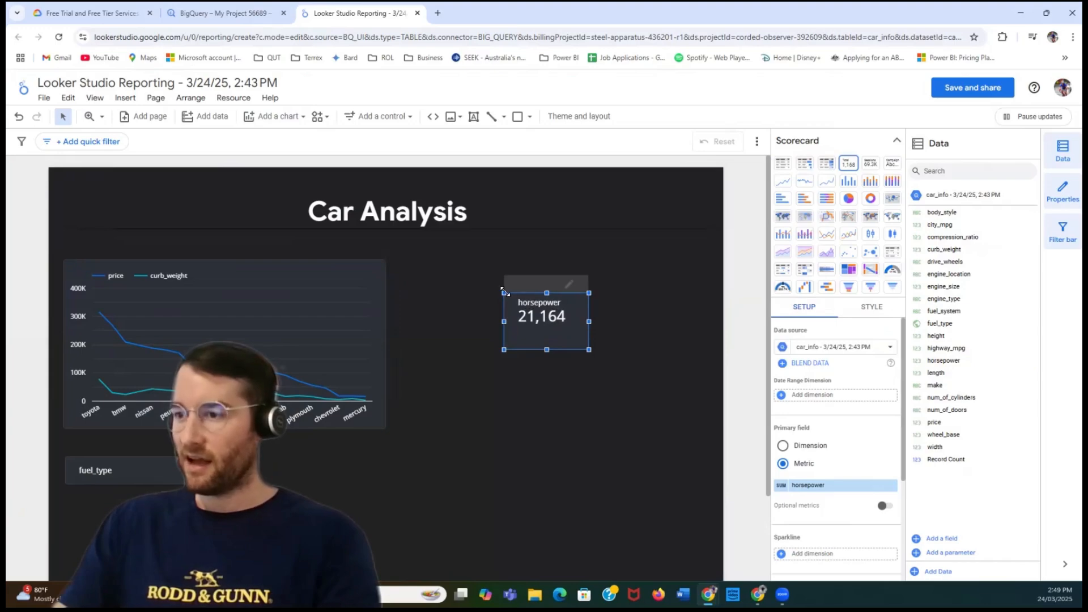
{"action": "left_click_drag", "start_coordinate": [503, 291], "coordinate": [432, 258]}
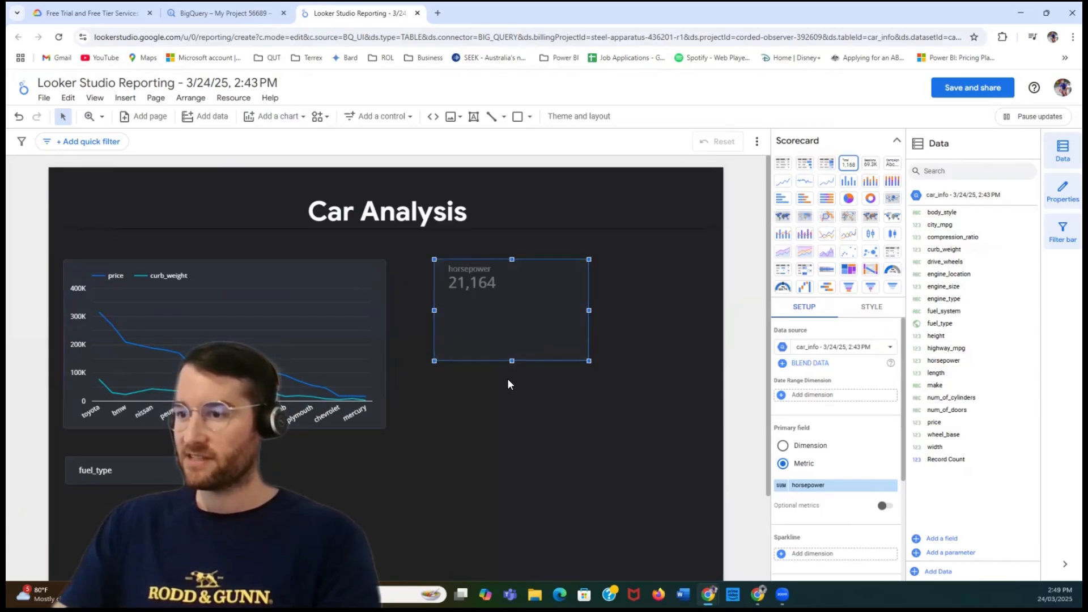
{"action": "left_click_drag", "start_coordinate": [512, 361], "coordinate": [511, 406]}
{"action": "left_click_drag", "start_coordinate": [589, 333], "coordinate": [629, 333]}
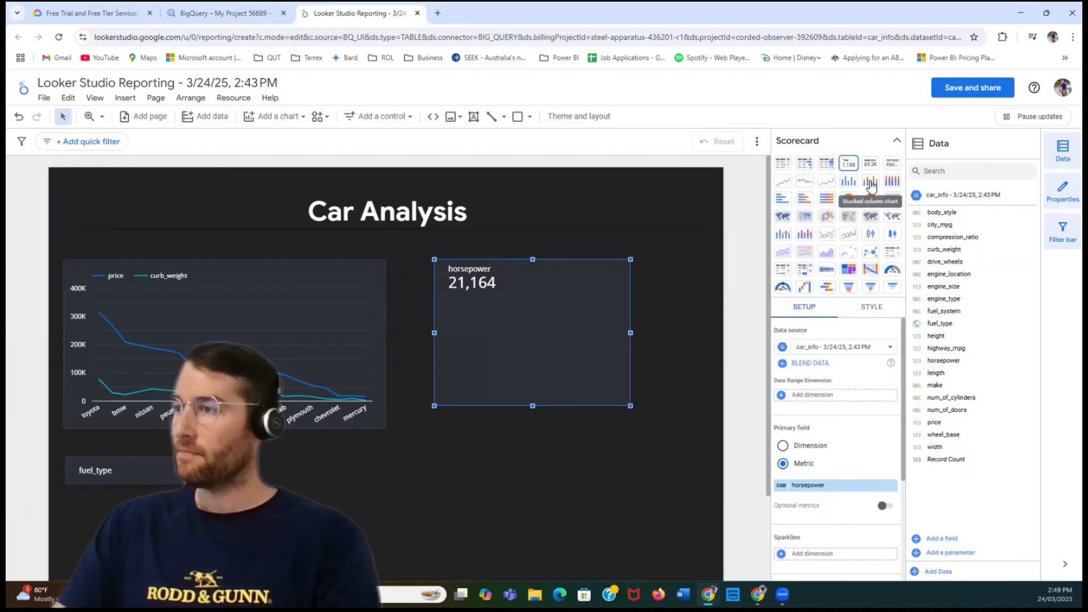
{"action": "left_click", "coordinate": [853, 183]}
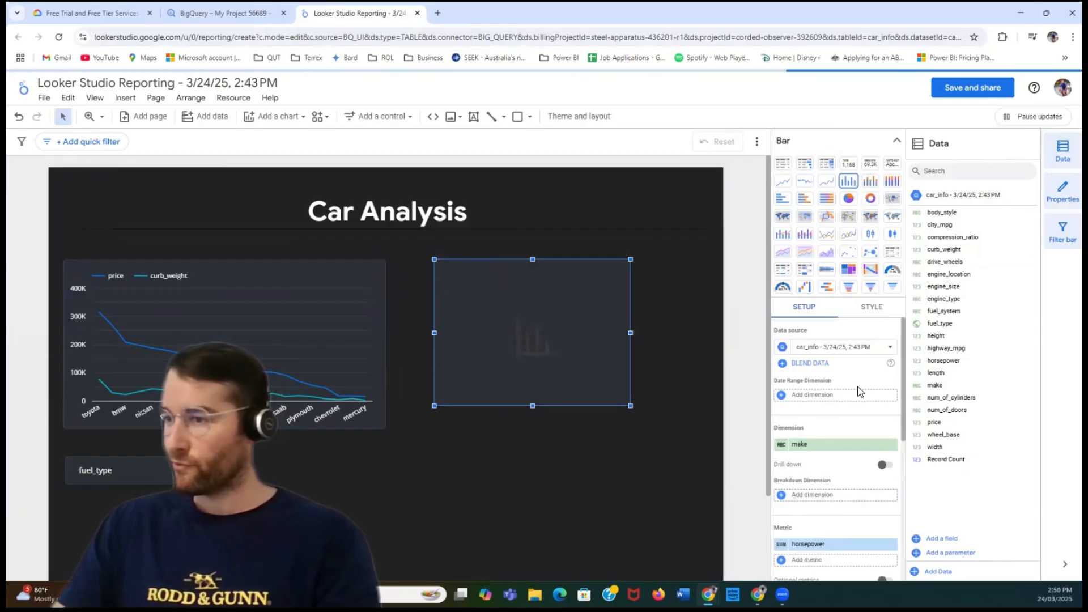
- Widen the horsepower column chart, match its height to the line chart, and position it level beside that chart
{"action": "left_click_drag", "start_coordinate": [631, 334], "coordinate": [695, 332]}
{"action": "left_click_drag", "start_coordinate": [605, 272], "coordinate": [594, 273]}
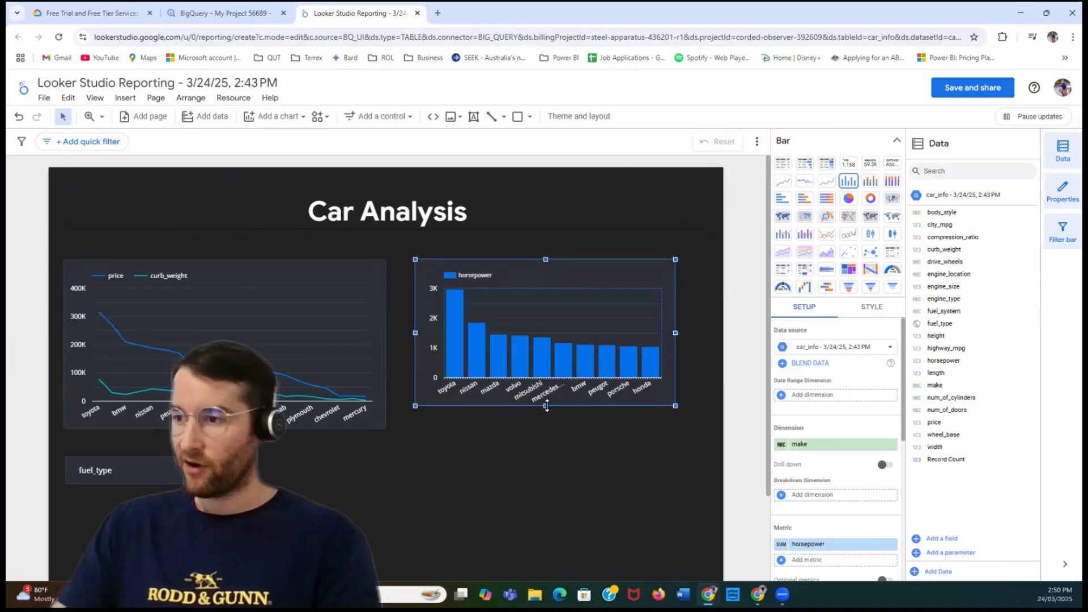
{"action": "left_click_drag", "start_coordinate": [546, 405], "coordinate": [546, 429]}
{"action": "left_click_drag", "start_coordinate": [680, 347], "coordinate": [702, 345]}
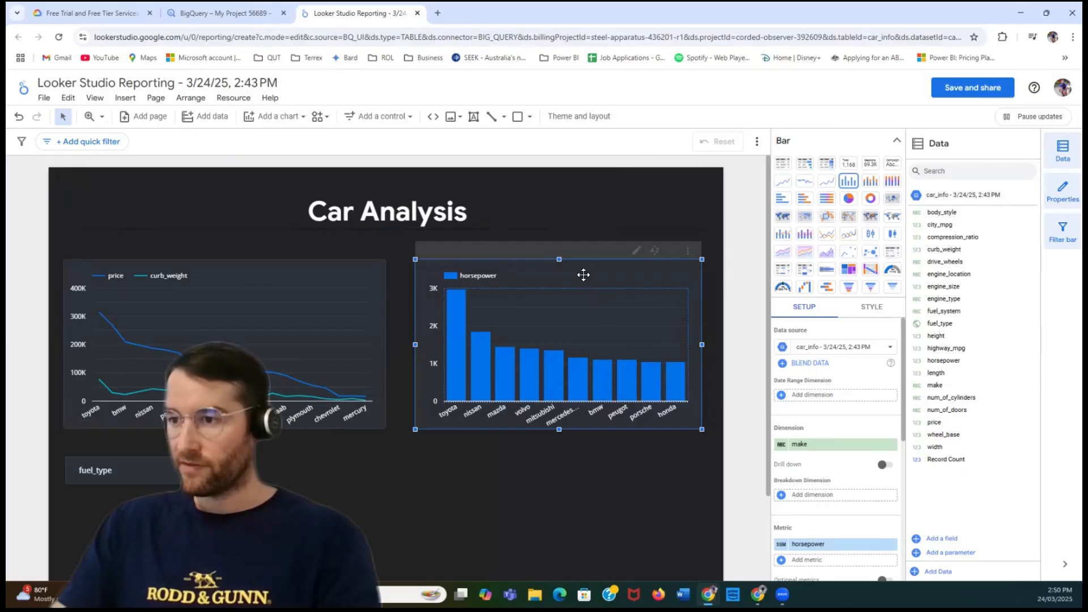
{"action": "left_click_drag", "start_coordinate": [584, 275], "coordinate": [578, 274]}
{"action": "left_click", "coordinate": [279, 226]}
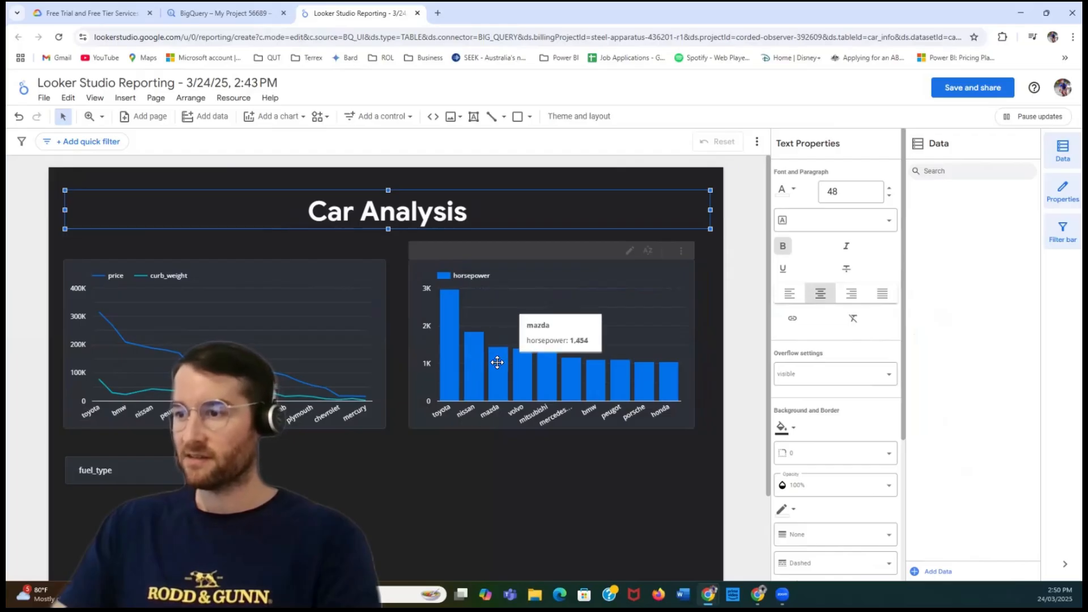
- Filter the report to diesel only with the fuel_type control and inspect the horsepower columns
{"action": "left_click", "coordinate": [124, 470]}
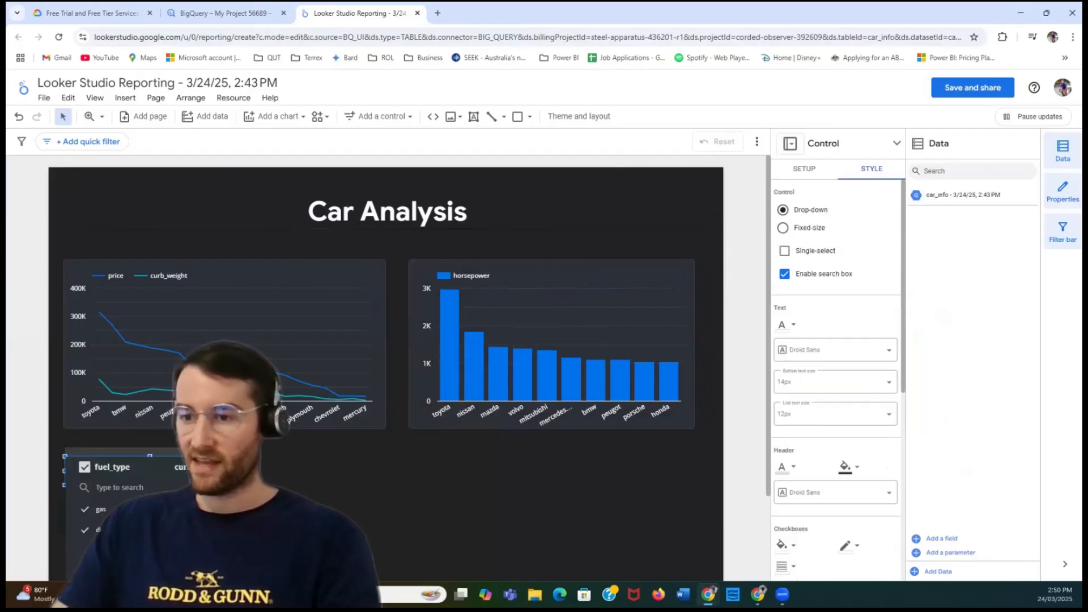
{"action": "left_click", "coordinate": [85, 509]}
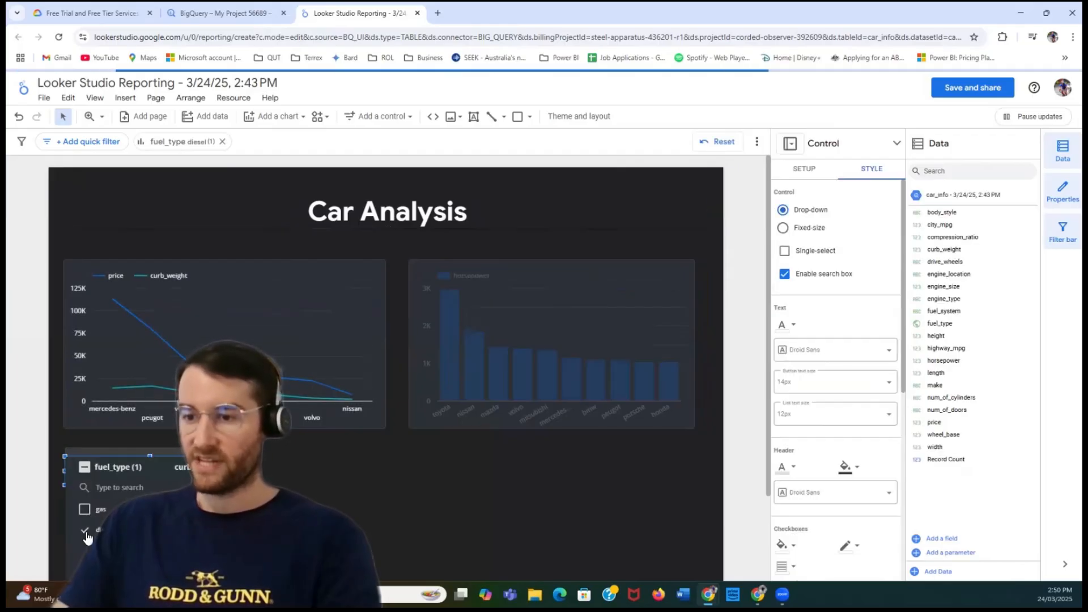
{"action": "left_click", "coordinate": [371, 523]}
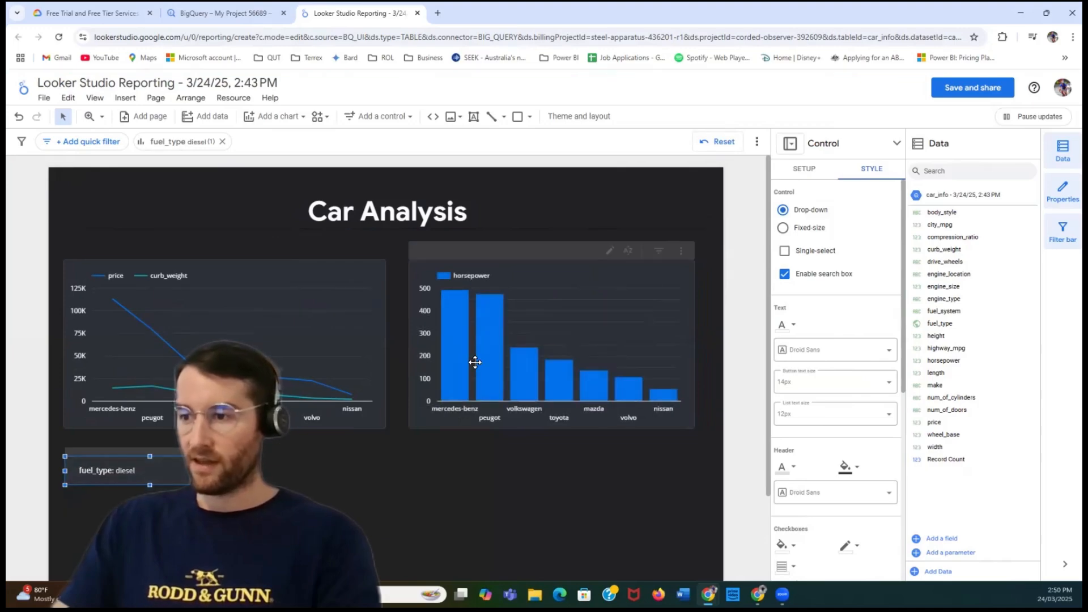
{"action": "mouse_move", "coordinate": [454, 355]}
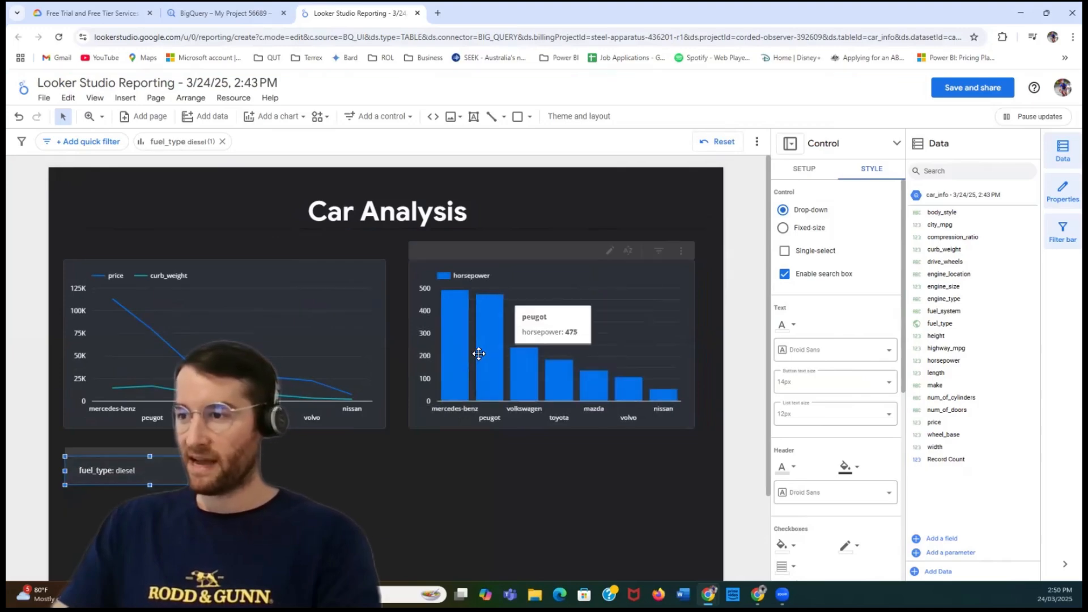
- Filter both charts to gas only with the fuel_type control and close its value list
{"action": "left_click", "coordinate": [178, 471]}
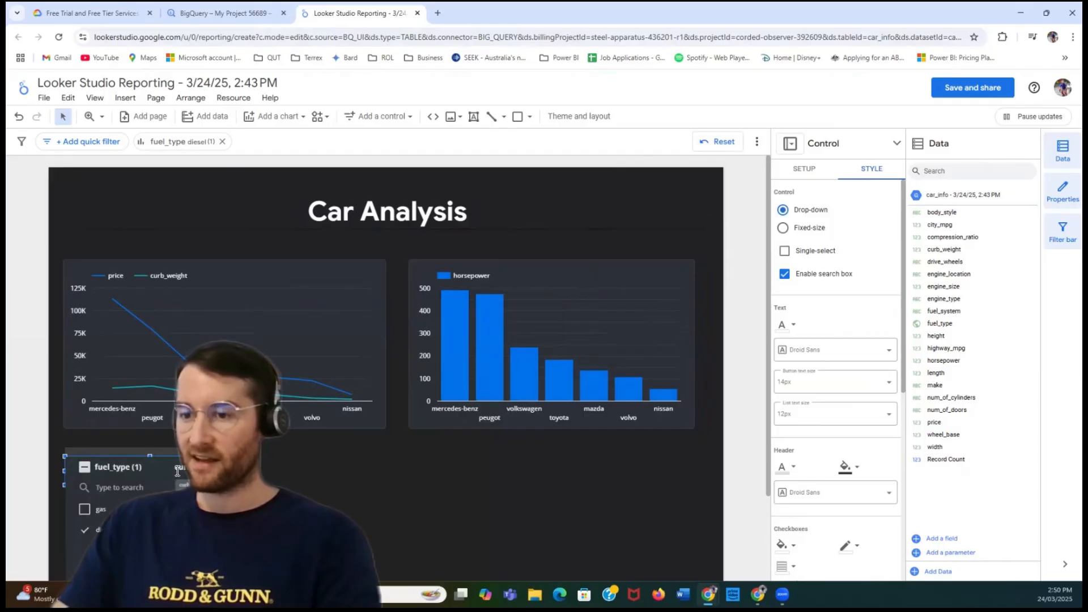
{"action": "left_click", "coordinate": [84, 509]}
{"action": "left_click", "coordinate": [84, 530]}
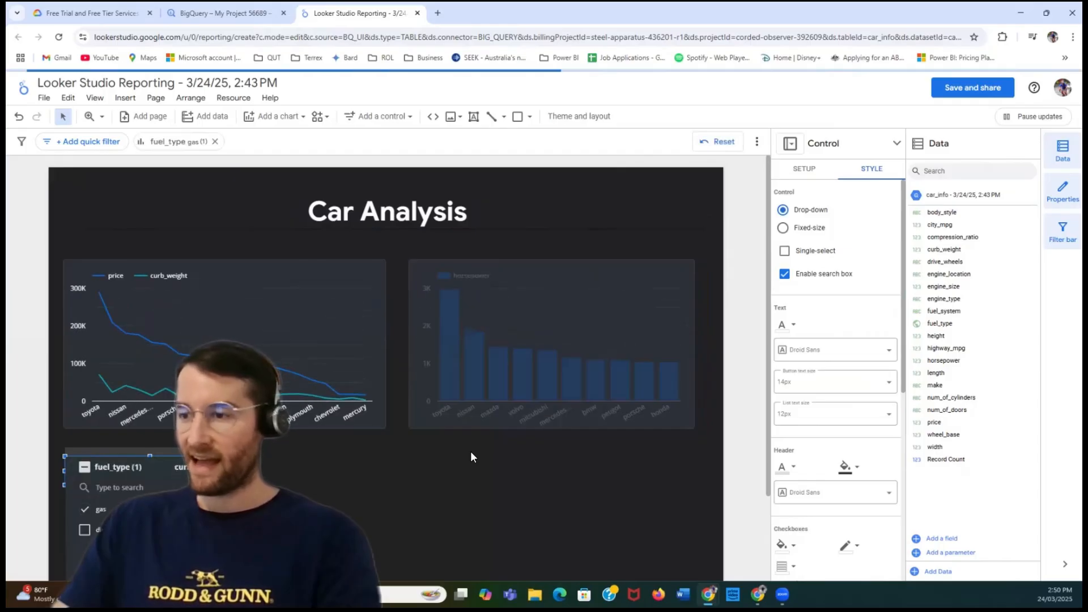
{"action": "left_click", "coordinate": [470, 483]}
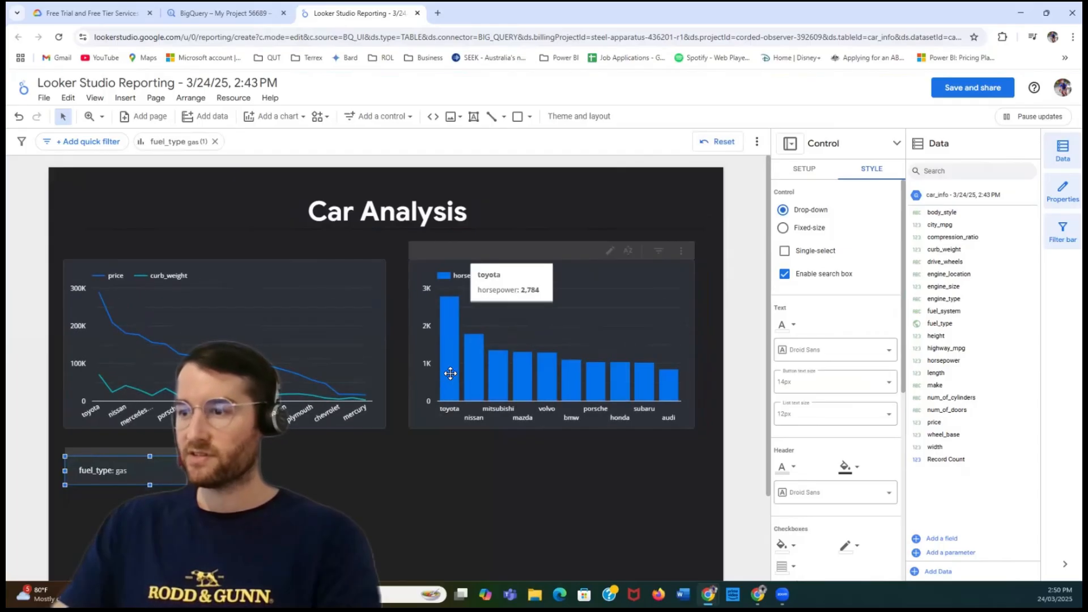
{"action": "left_click", "coordinate": [353, 502]}
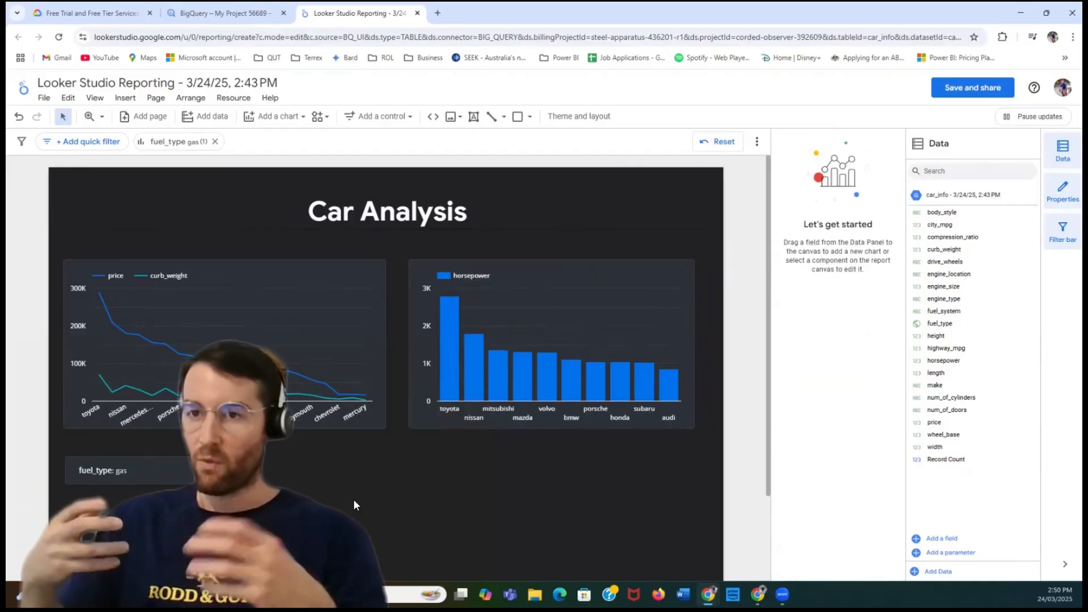